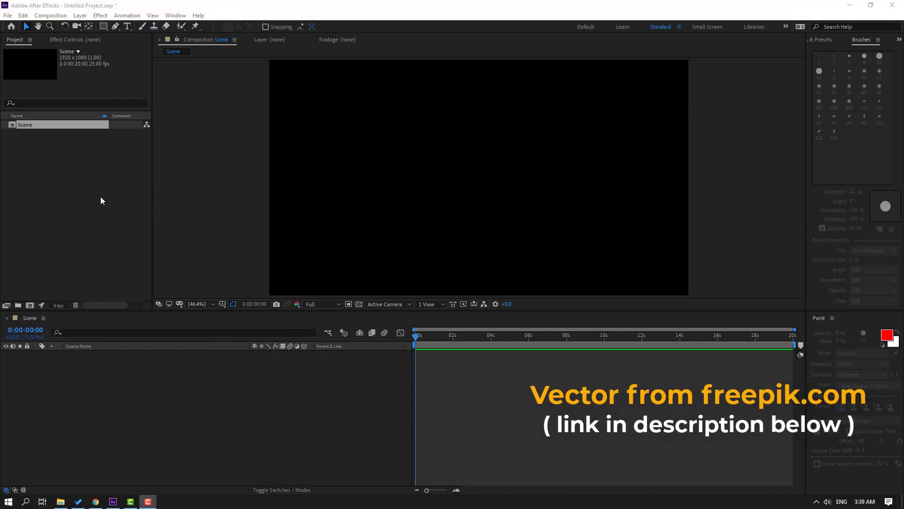
Step: Import the BG and Bird files from Desktop as Composition - Retain Layer Sizes
click(104, 203)
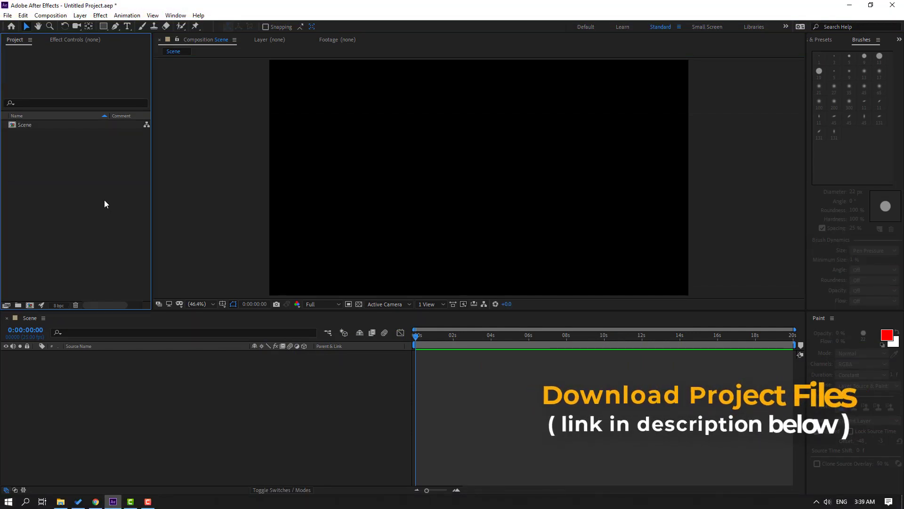
right_click(61, 160)
mouse_move(116, 204)
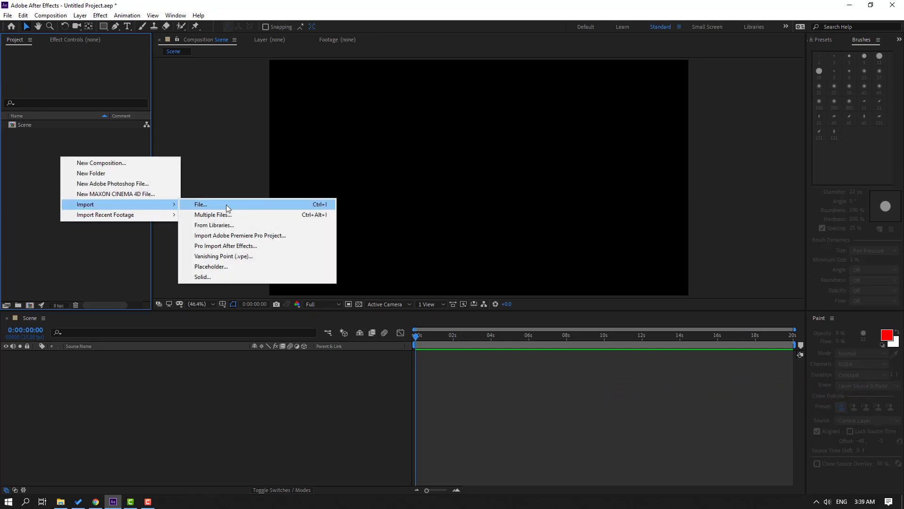
click(227, 206)
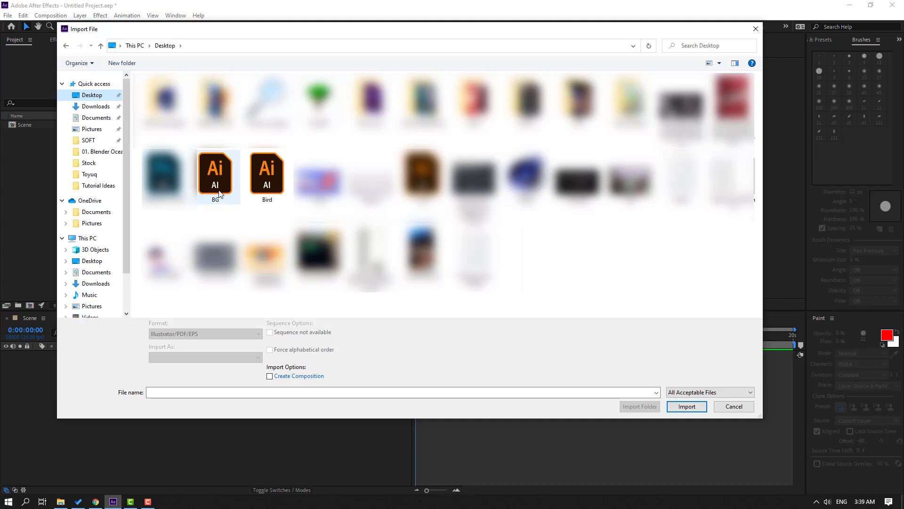
click(221, 195)
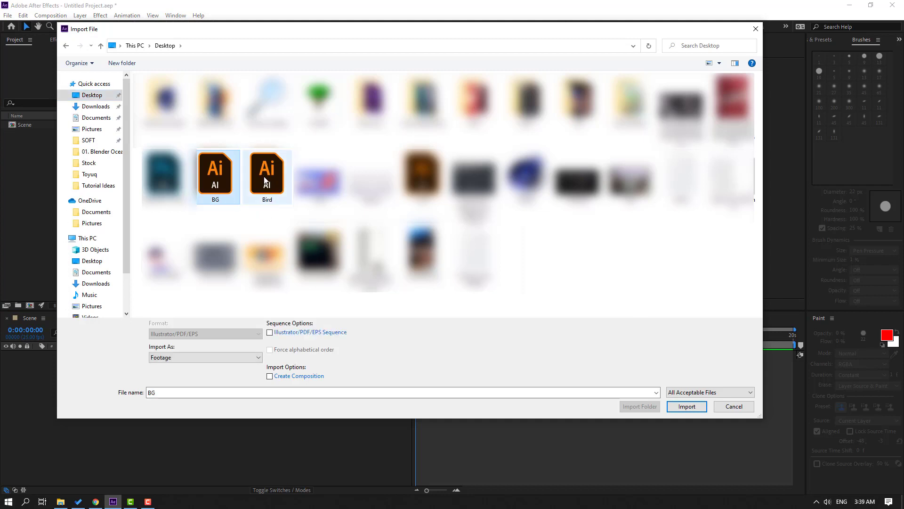
ctrl+click(267, 198)
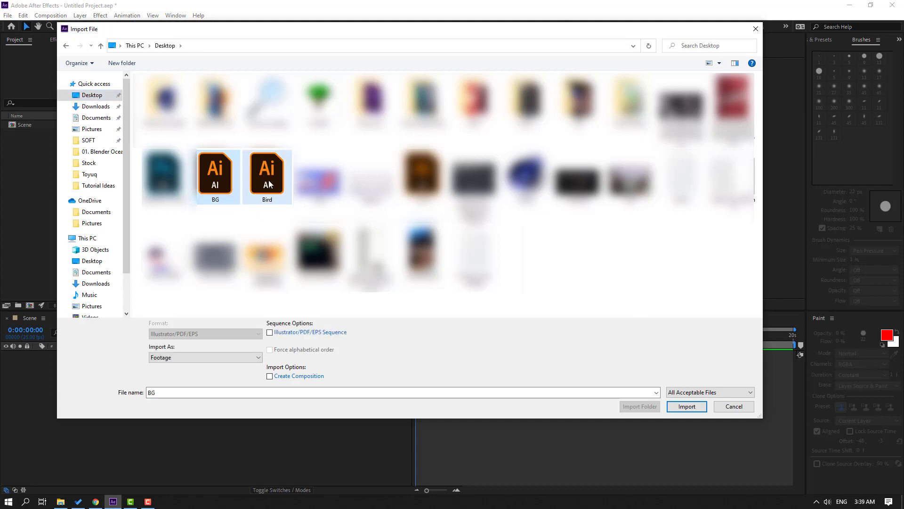
click(179, 357)
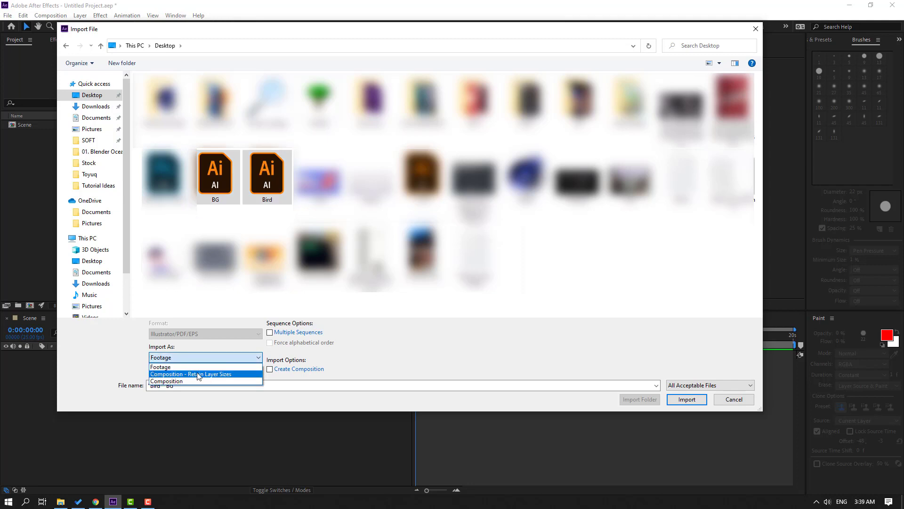
click(219, 374)
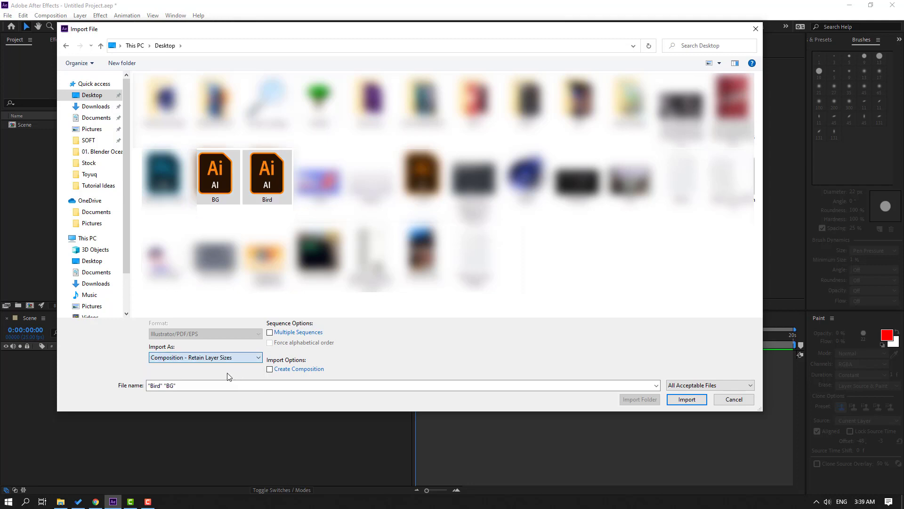
click(670, 399)
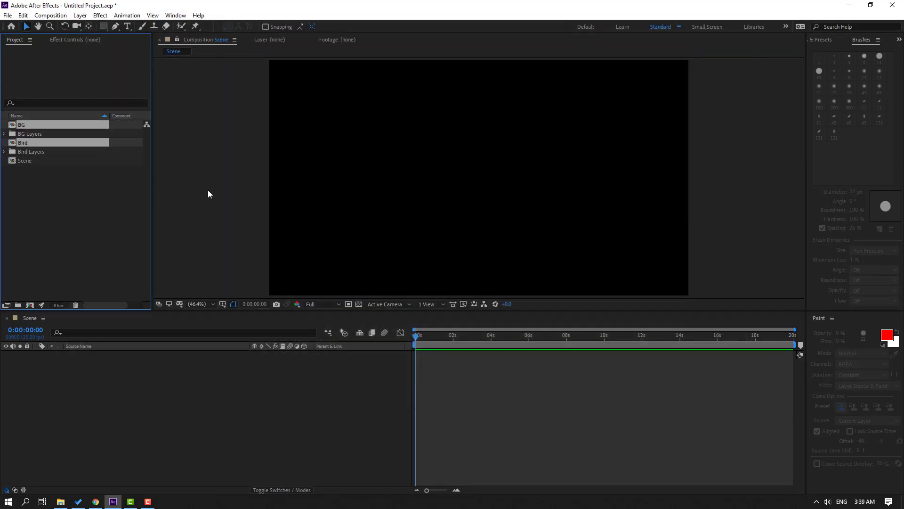
Step: Place the BG composition in Scene and scale it to 259% to fill the frame
click(45, 188)
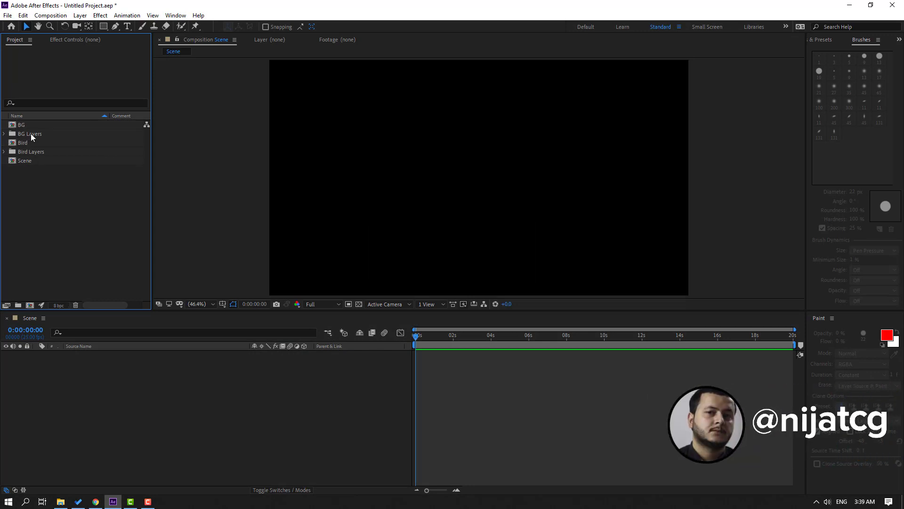
click(21, 125)
drag(19, 125, 101, 396)
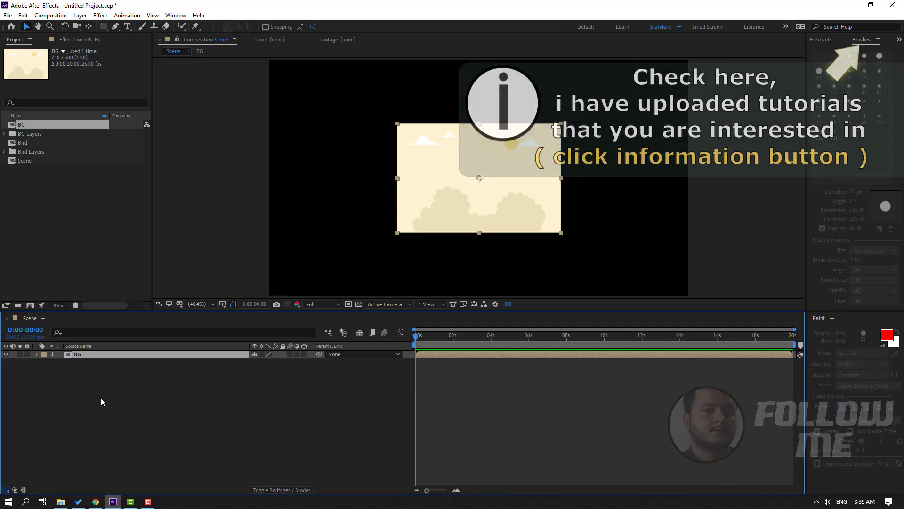
key(s)
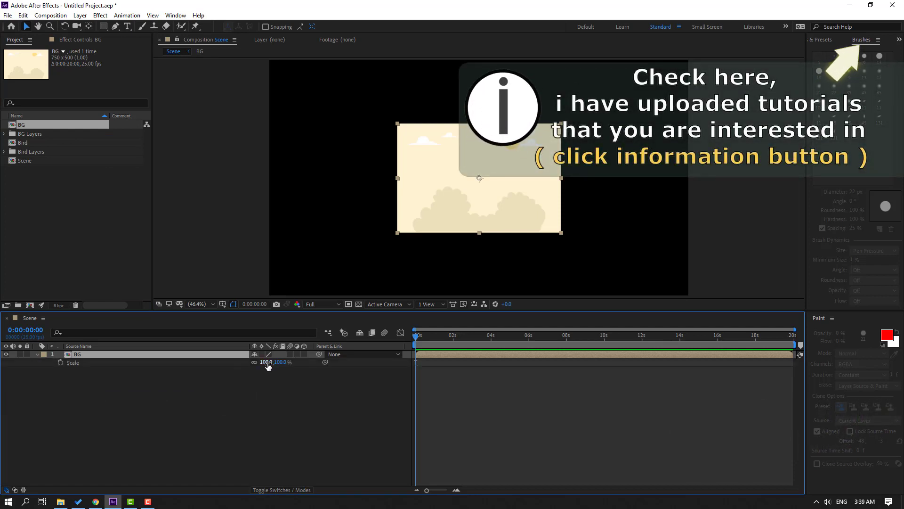
drag(266, 361, 311, 370)
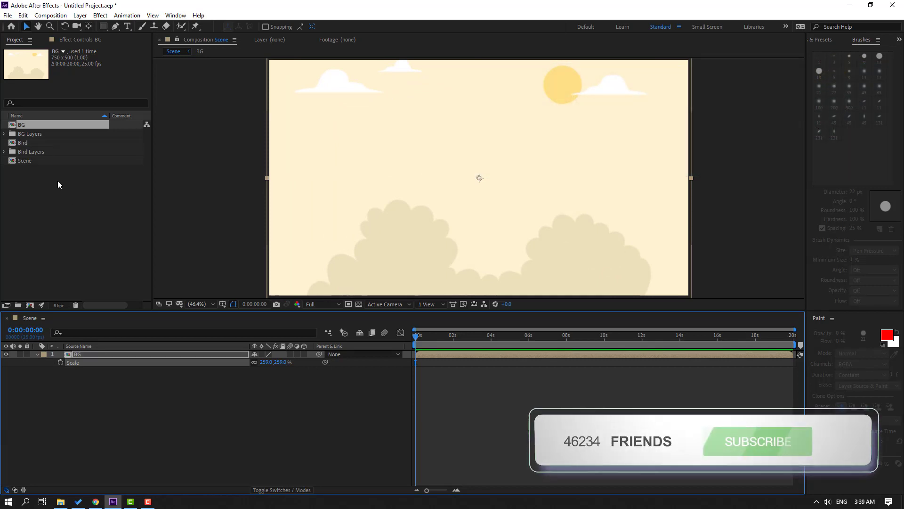
Step: Add the Bird composition above BG in Scene, then open Bird to see its layers
click(22, 143)
drag(23, 143, 84, 353)
click(91, 448)
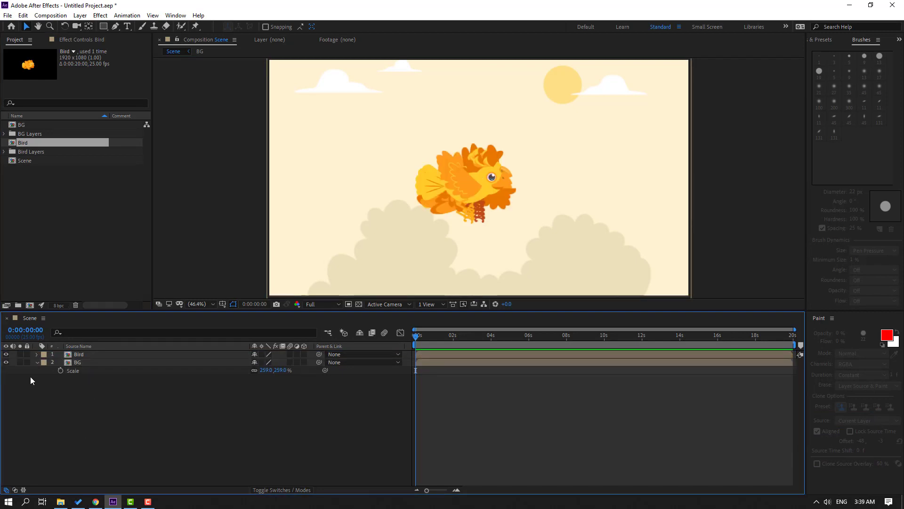
click(38, 362)
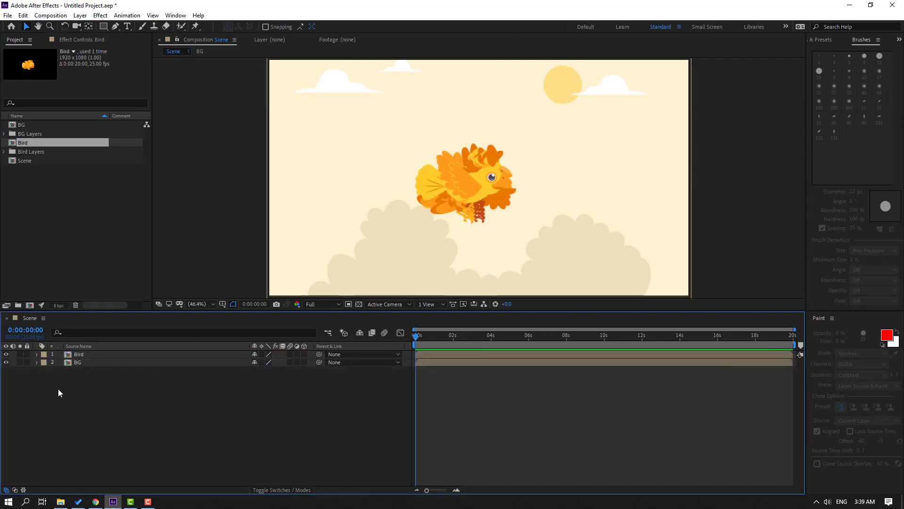
double_click(78, 355)
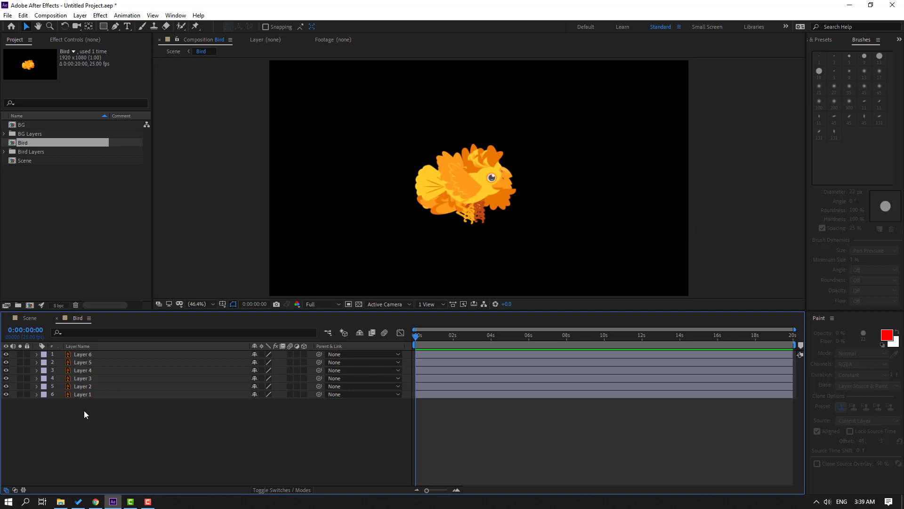
Step: Split Layer 1 at frame 3 and make Layer 2 start at frame 3
click(88, 396)
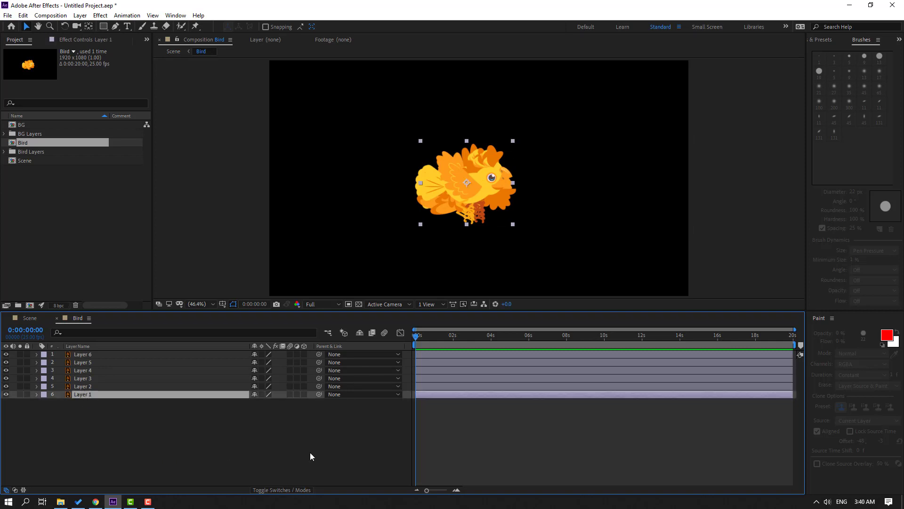
key(Page_Down)
key(Page_Down)
key(Page_Down)
key(equal)
key(equal)
key(equal)
key(equal)
key(equal)
key(equal)
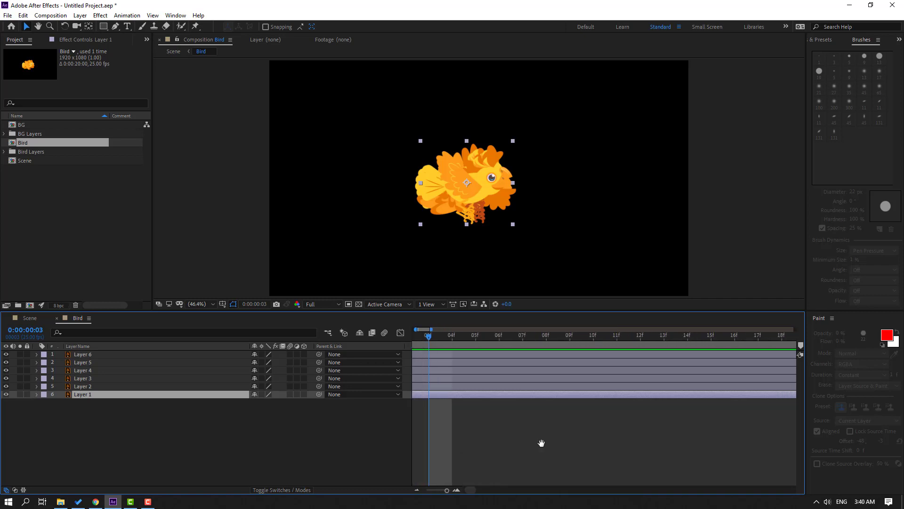
click(22, 15)
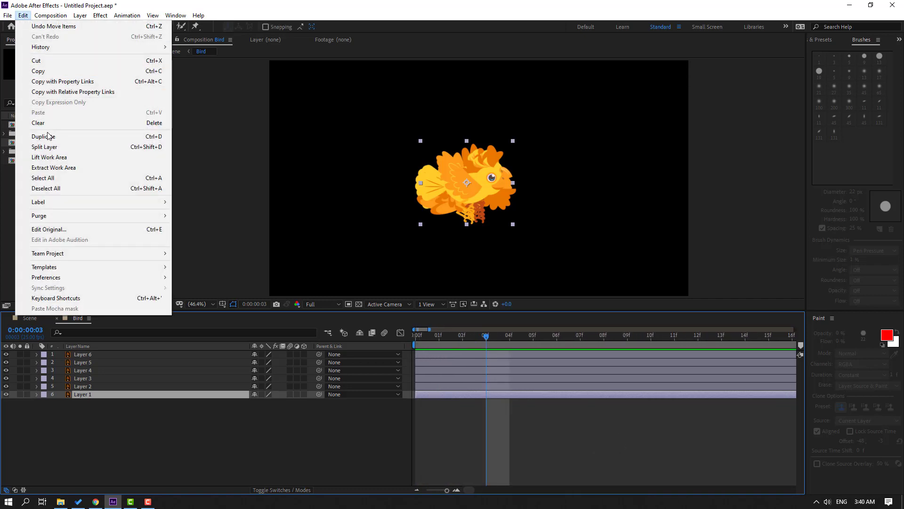
click(142, 149)
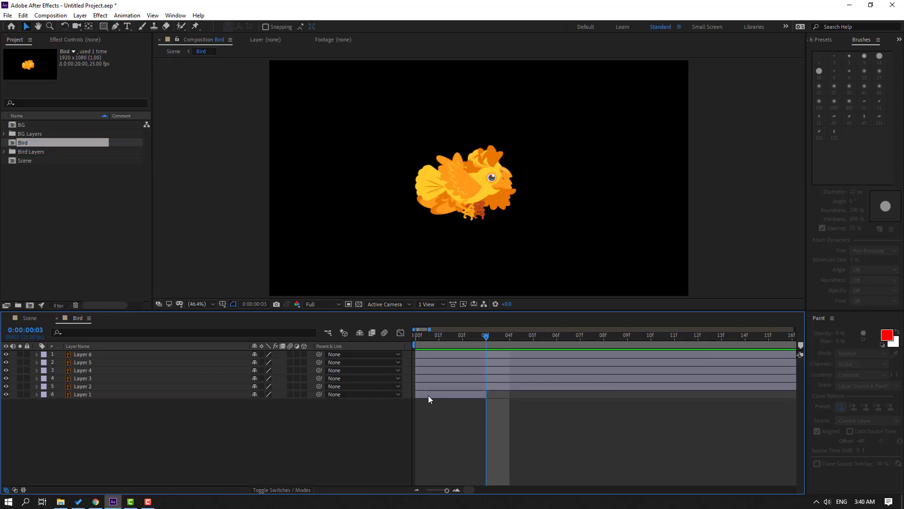
drag(426, 388, 492, 386)
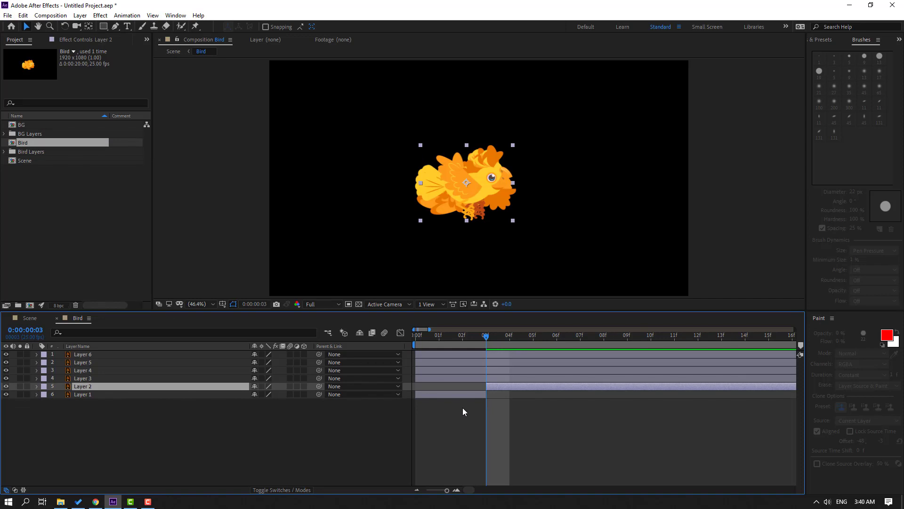
Step: Cut Layer 2 at frame 6, start Layer 3 at frame 6, and preview the flap
key(Page_Down)
key(Page_Down)
key(Page_Down)
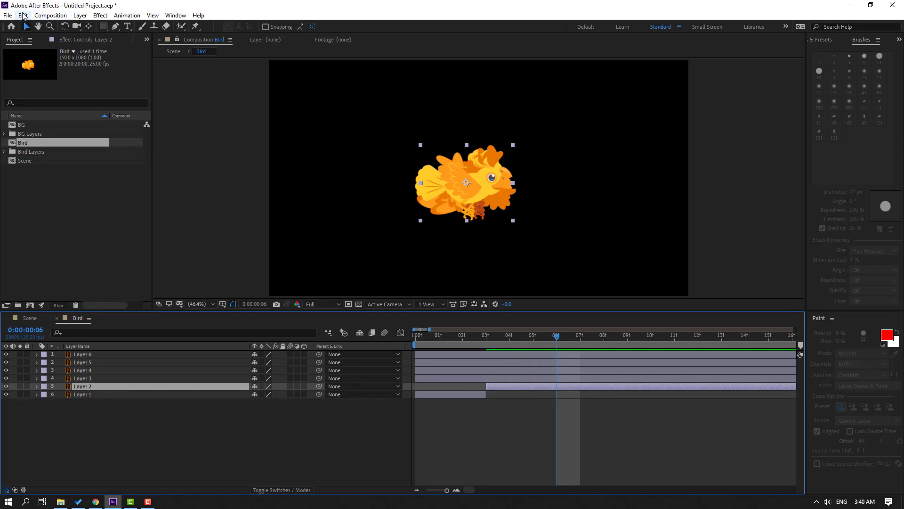
click(22, 15)
click(85, 147)
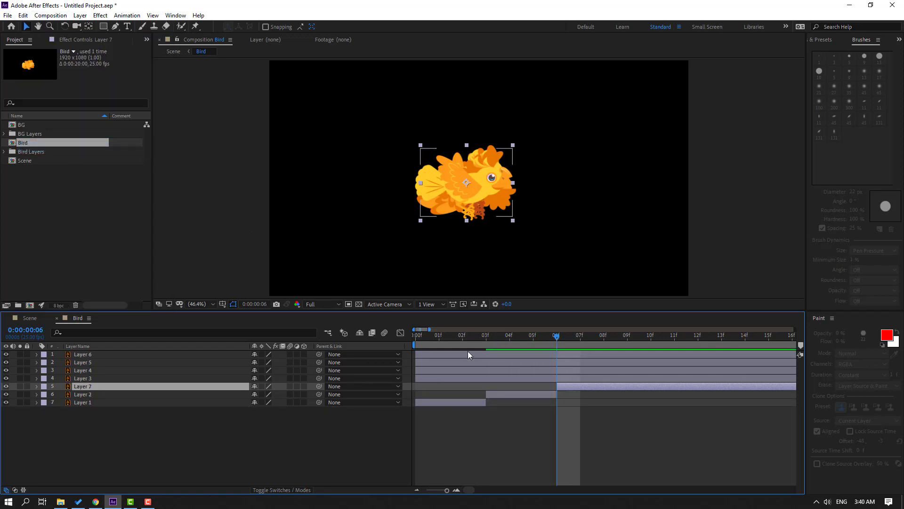
key(Delete)
click(423, 379)
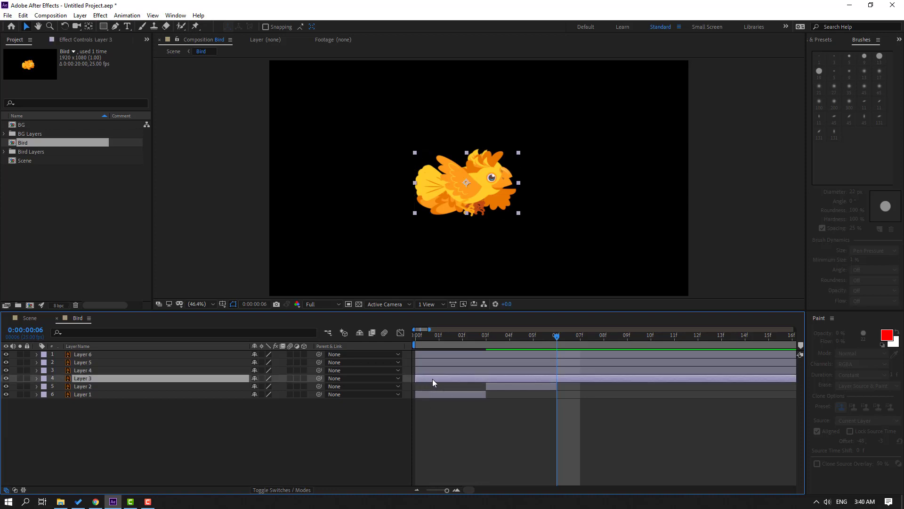
drag(432, 378, 577, 380)
key(space)
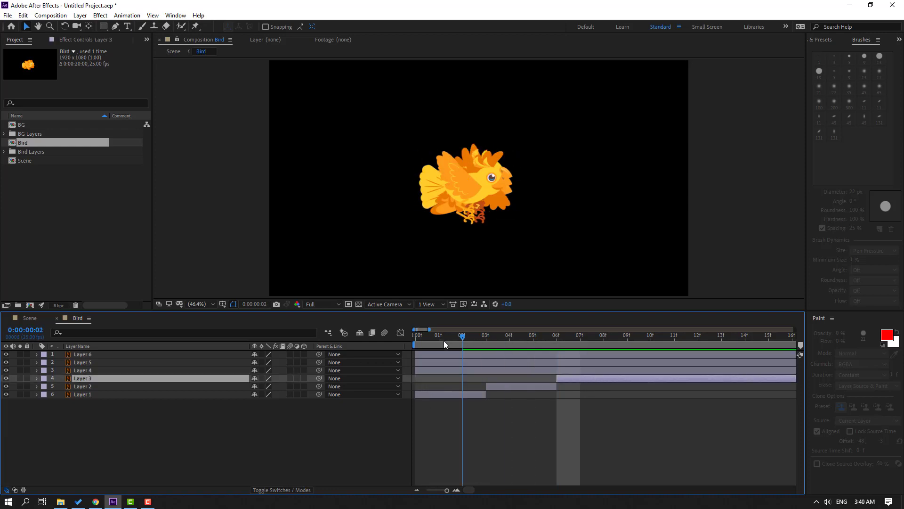
key(space)
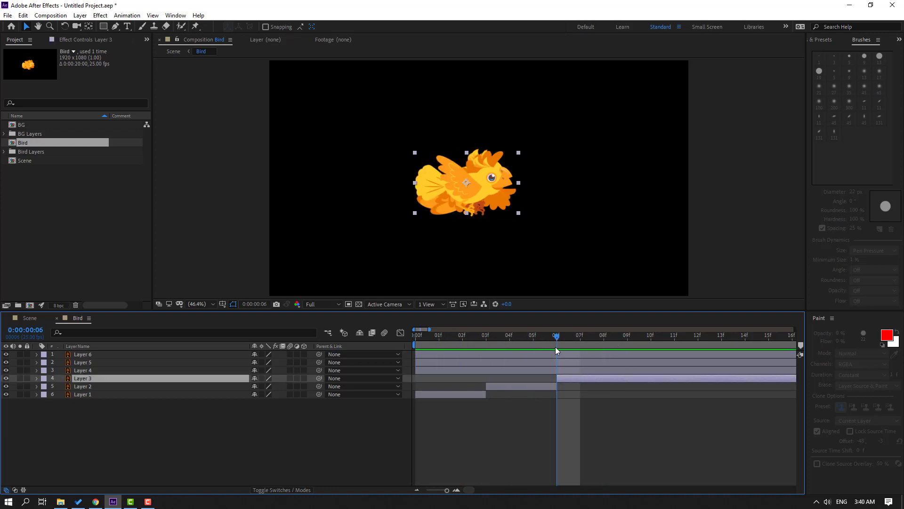
Step: Cut Layer 3 at frame 9 and slide Layer 4 to start at 09f
key(Page_Down)
key(Page_Down)
key(Page_Down)
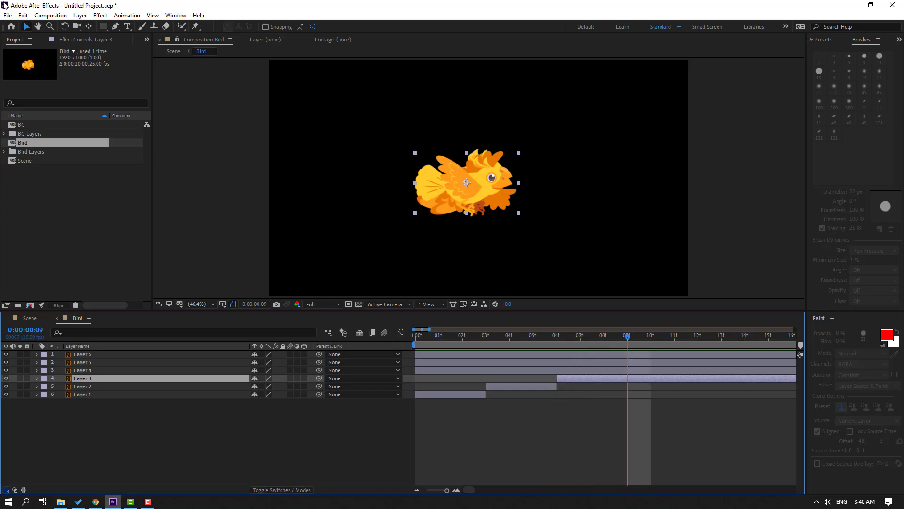
click(23, 15)
click(70, 146)
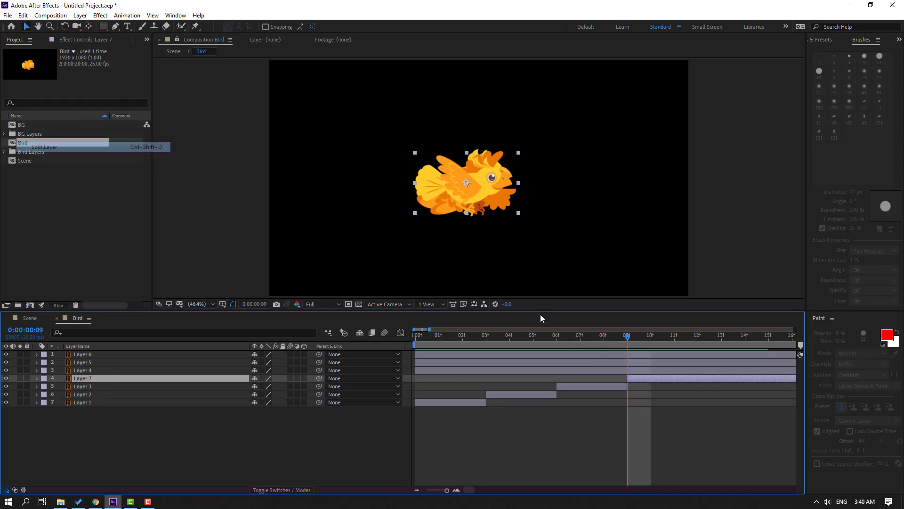
key(Delete)
click(452, 371)
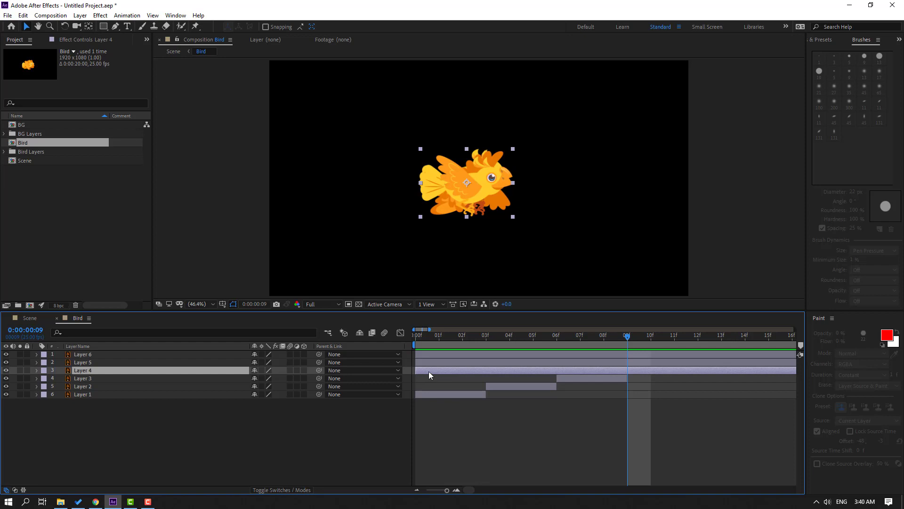
drag(429, 371, 643, 371)
scroll(711, 397, left, 2)
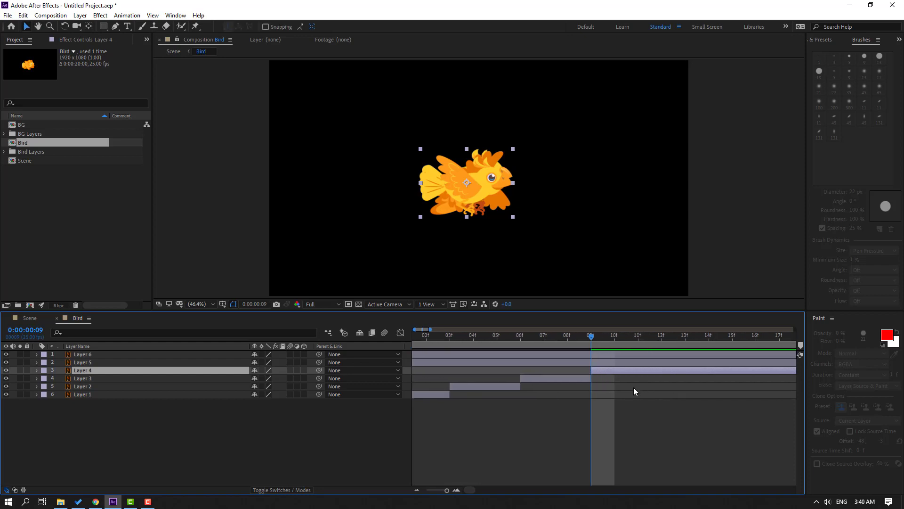
Step: Split Layer 4 at 12f and move Layer 5 to start at 12f
key(Page_Down)
key(Page_Down)
key(Page_Down)
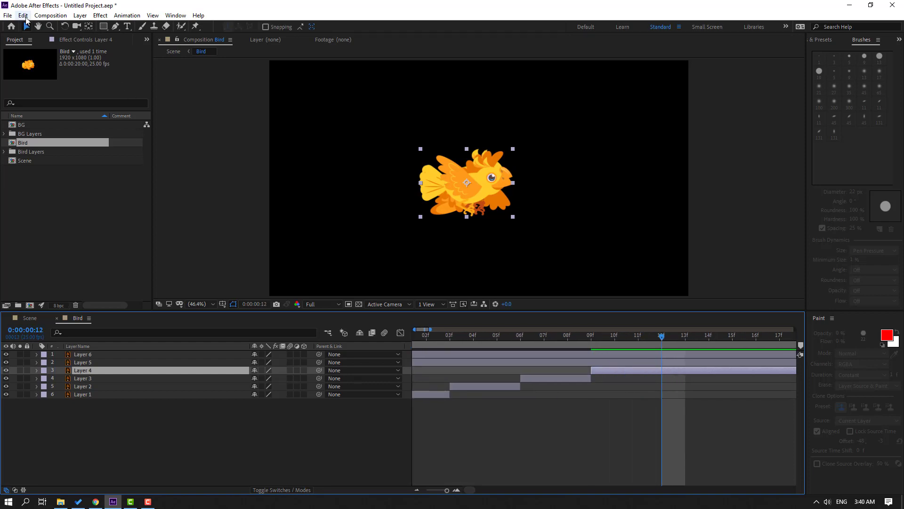
click(23, 15)
click(47, 146)
click(553, 375)
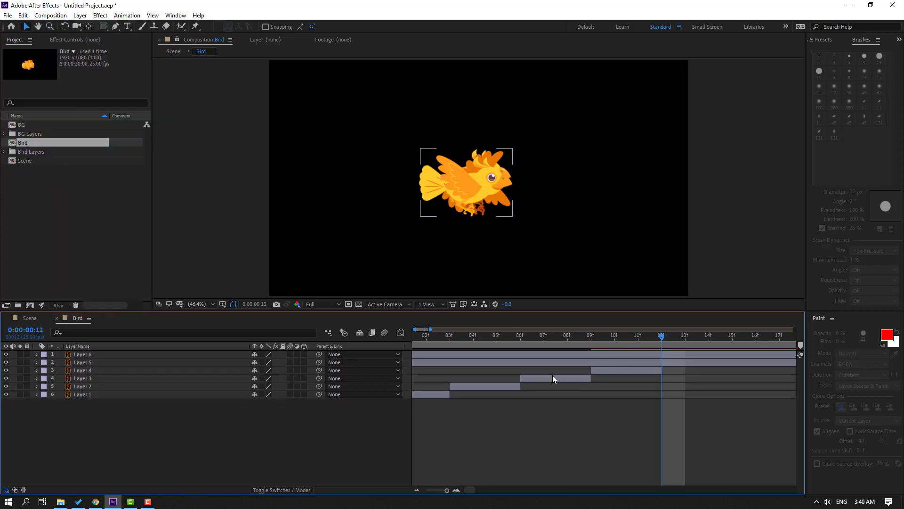
drag(422, 360, 697, 363)
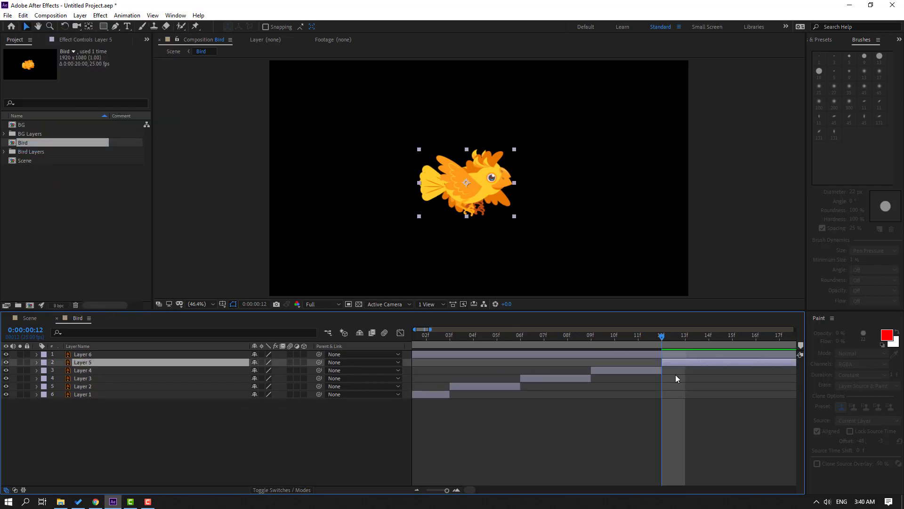
key(minus)
Step: Cut Layer 5 at 15f and move Layer 6 to start at 15f
key(Page_Down)
key(Page_Down)
key(Page_Down)
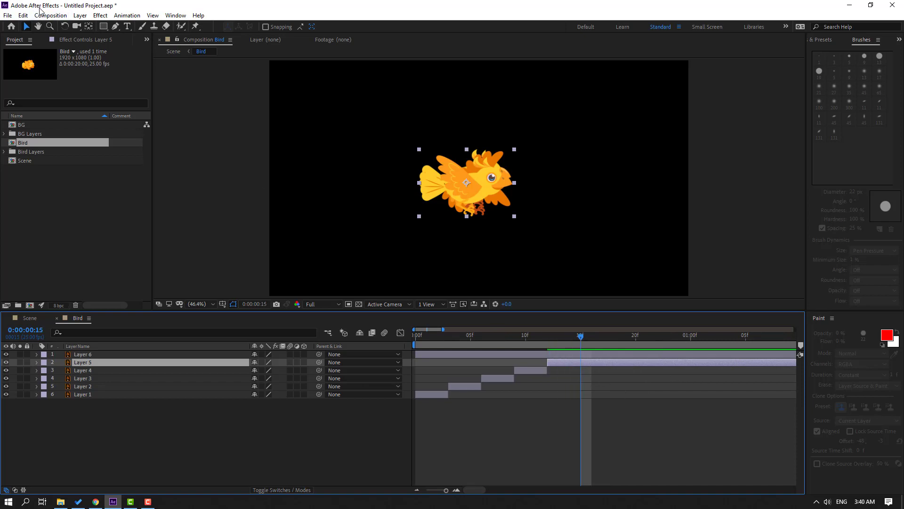
click(23, 15)
click(52, 144)
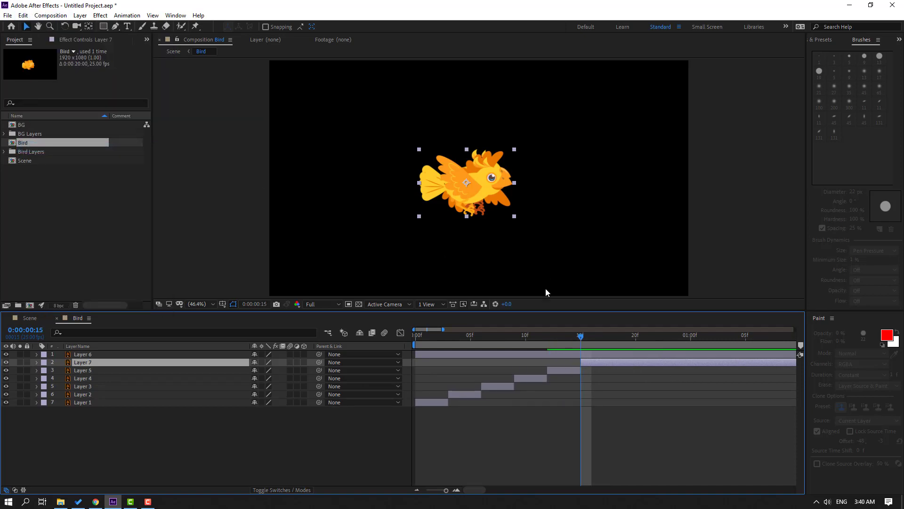
key(Delete)
click(426, 354)
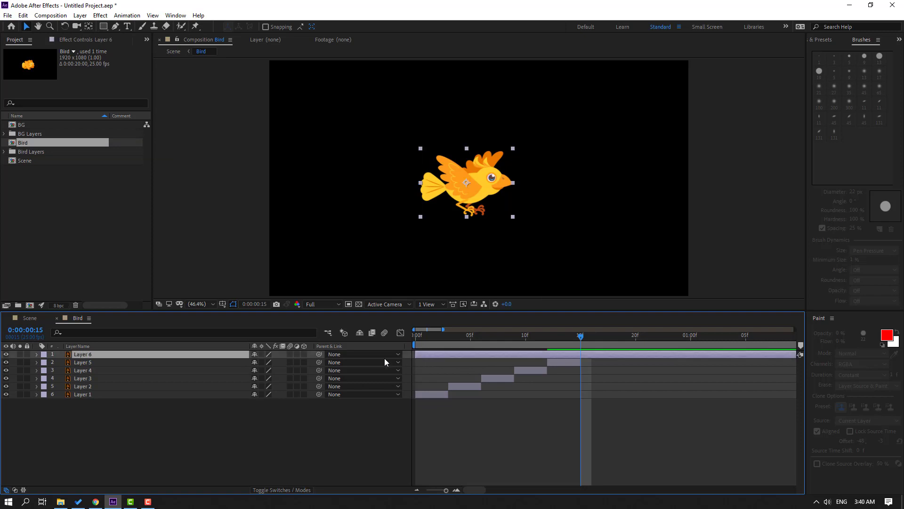
drag(425, 354, 594, 358)
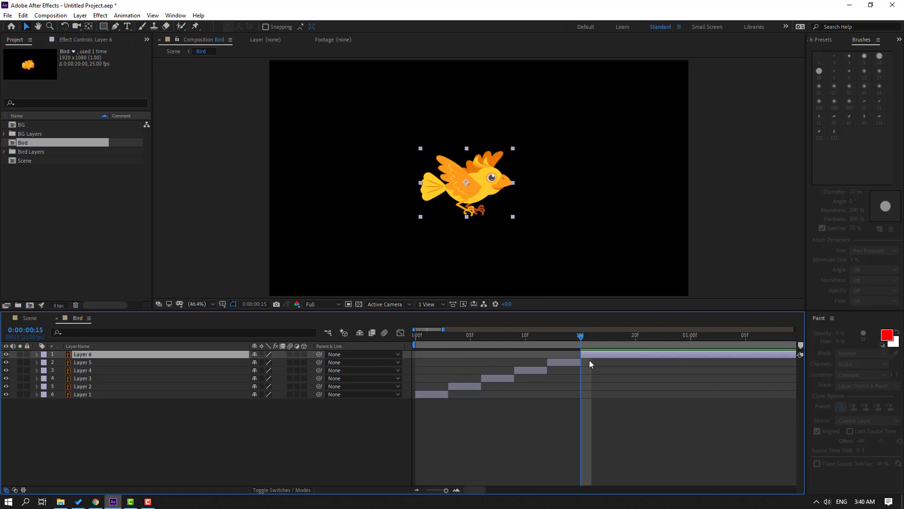
Step: Cut Layer 6 at 18f and delete the part after it
key(Page_Down)
key(Page_Down)
key(Page_Down)
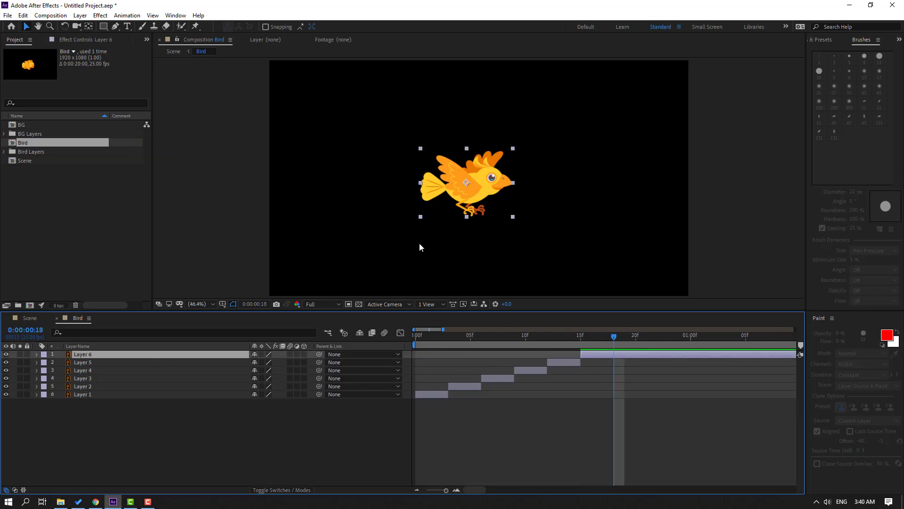
click(23, 15)
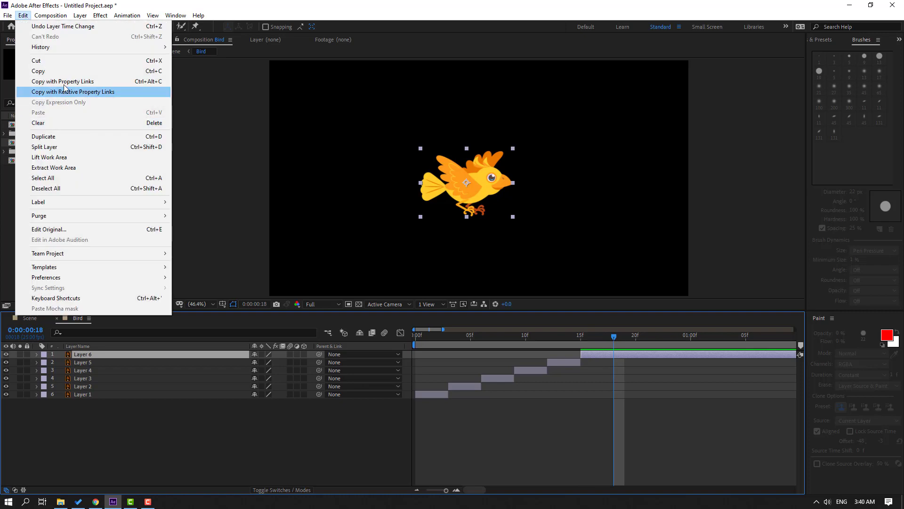
click(78, 147)
key(Delete)
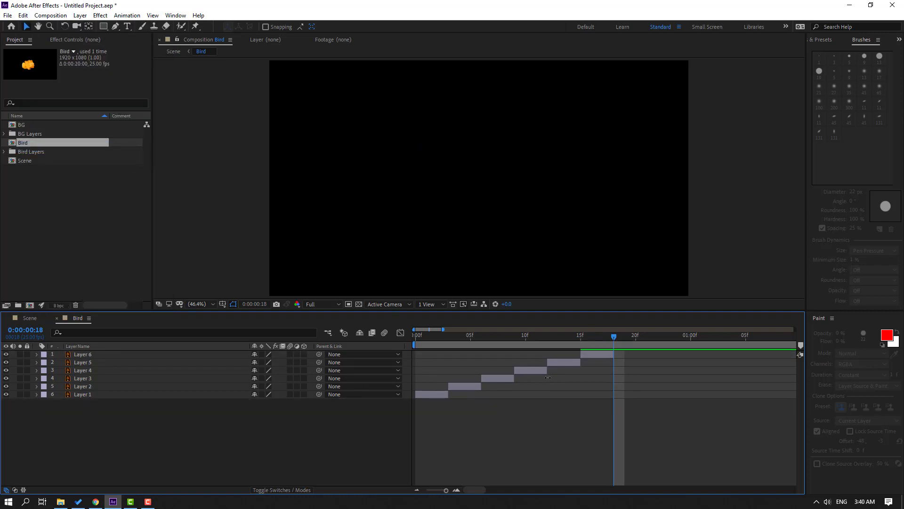
Step: End the work area at 18f, preview the loop, and trim the comp to it
key(n)
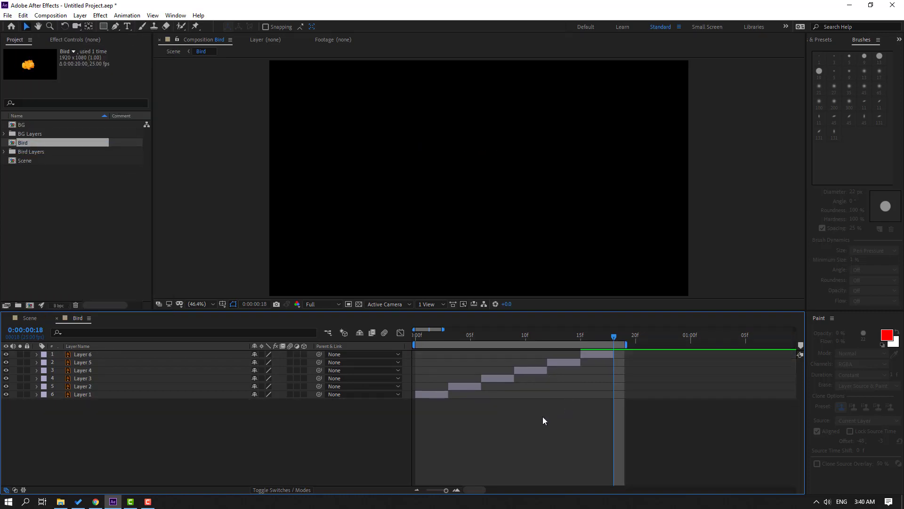
key(Page_Up)
key(Page_Up)
key(Page_Up)
drag(627, 344, 615, 344)
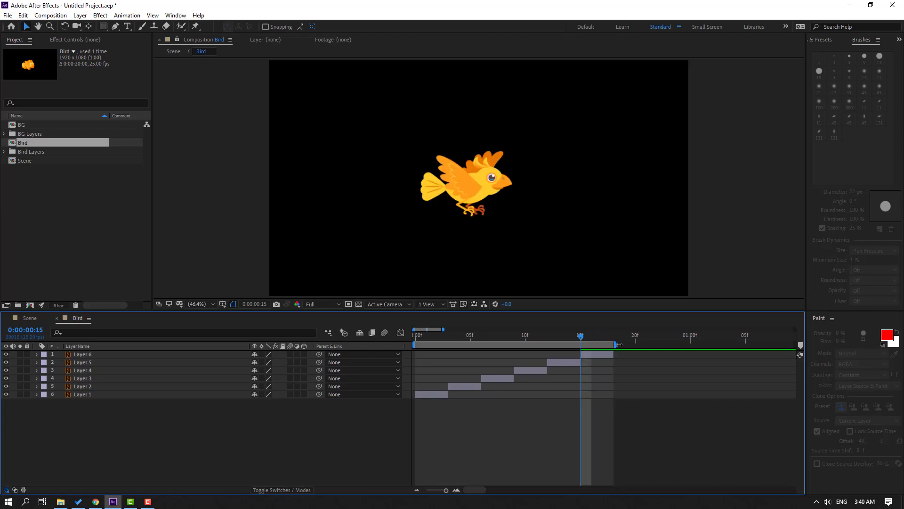
key(space)
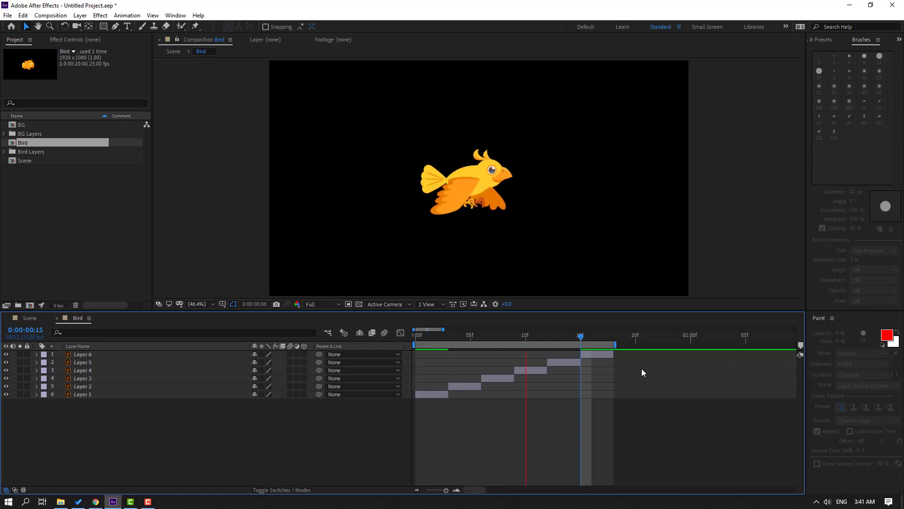
key(space)
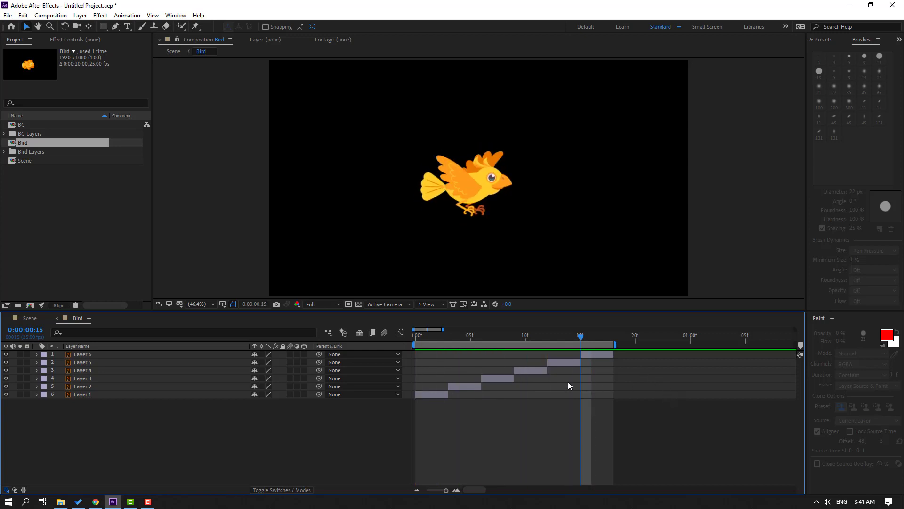
right_click(473, 345)
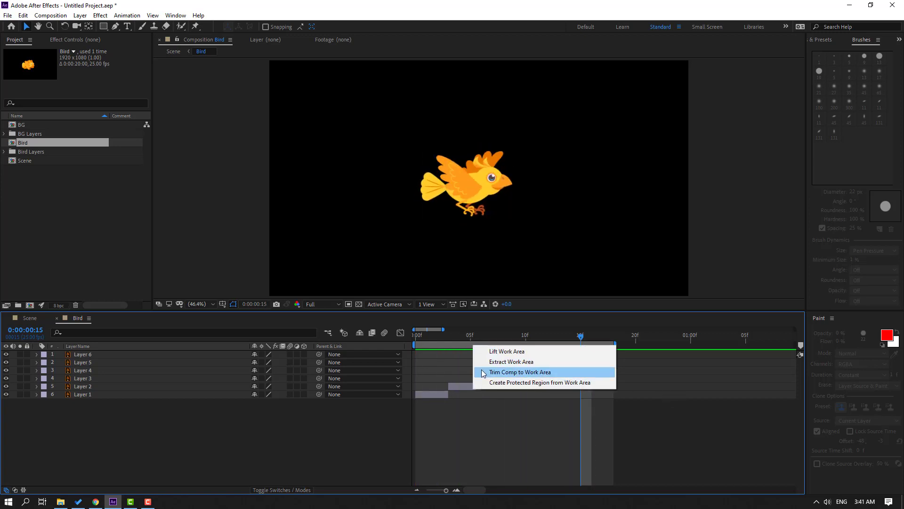
click(557, 375)
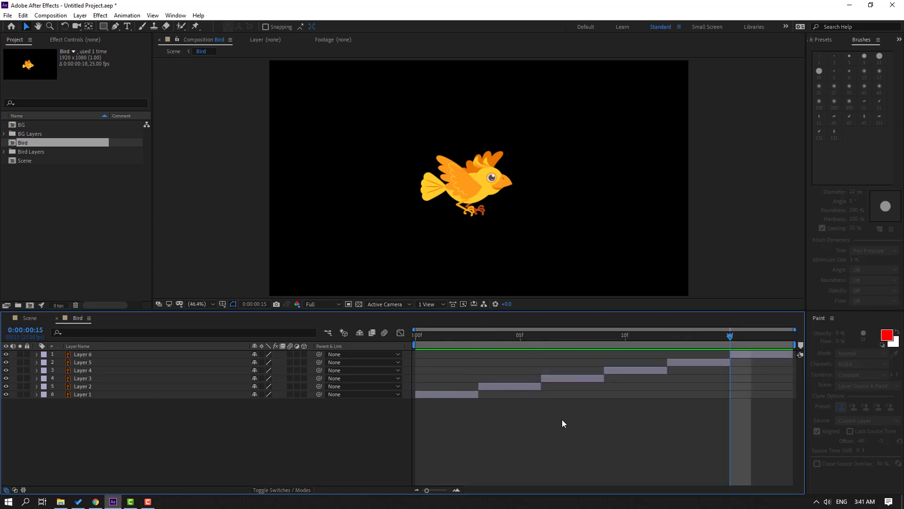
Step: In Scene, duplicate the Bird layer, then the pair, starting each copy after the previous cycles
click(30, 318)
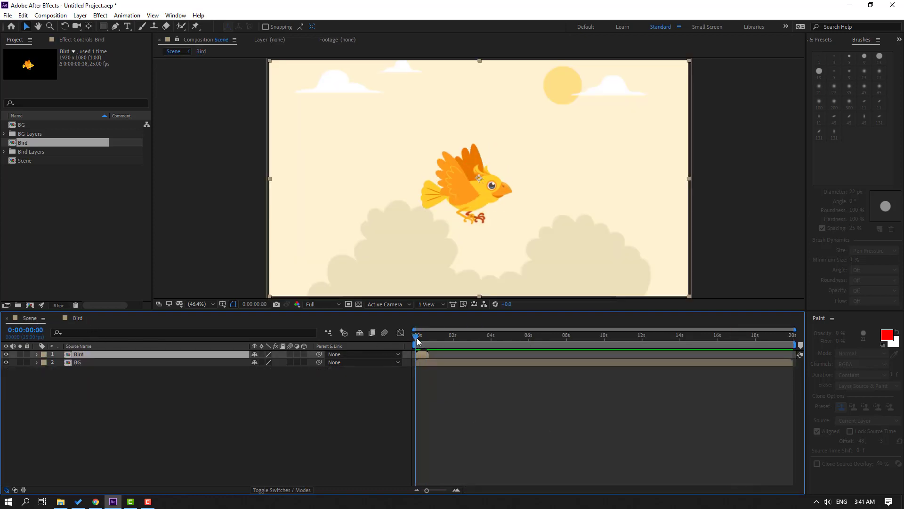
click(158, 408)
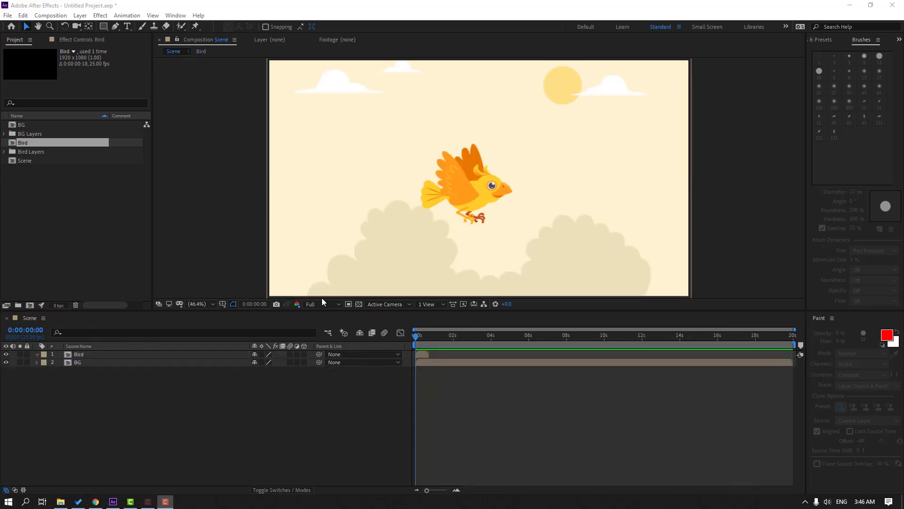
click(423, 354)
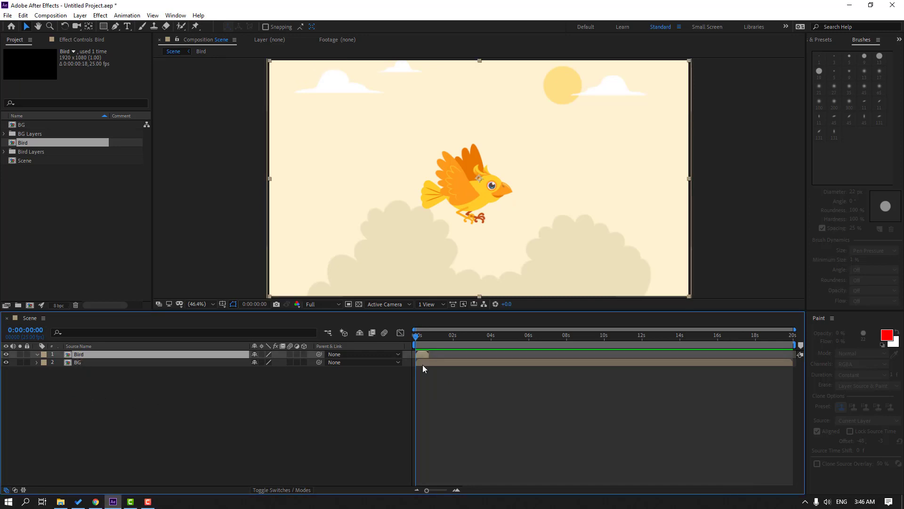
key(ctrl+d)
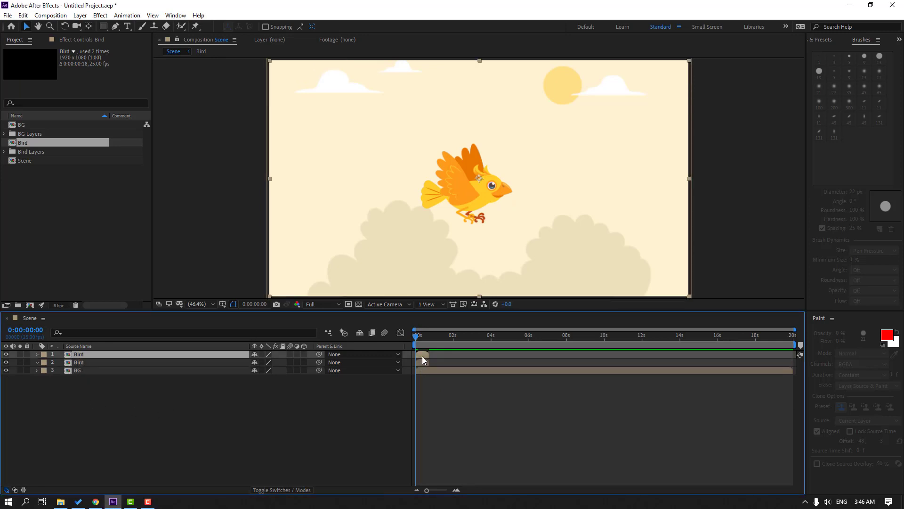
key(equal)
key(equal)
drag(430, 354, 483, 357)
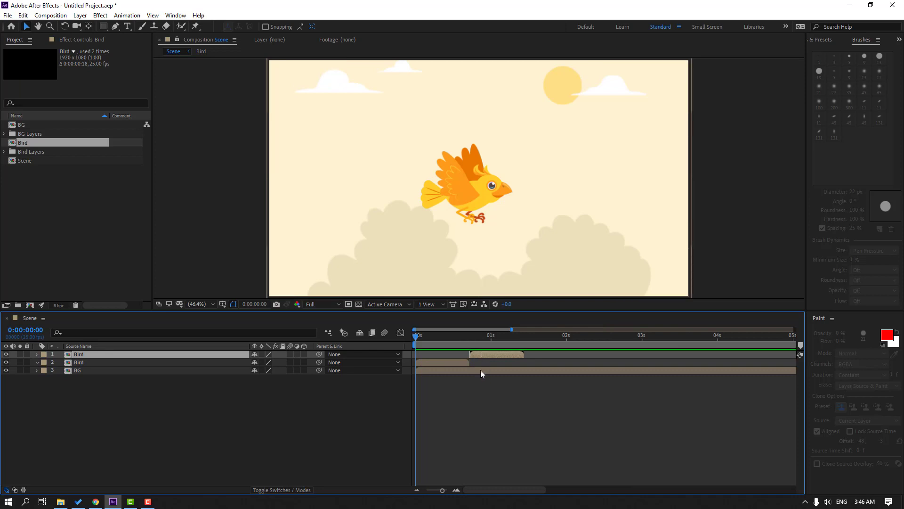
shift+click(84, 360)
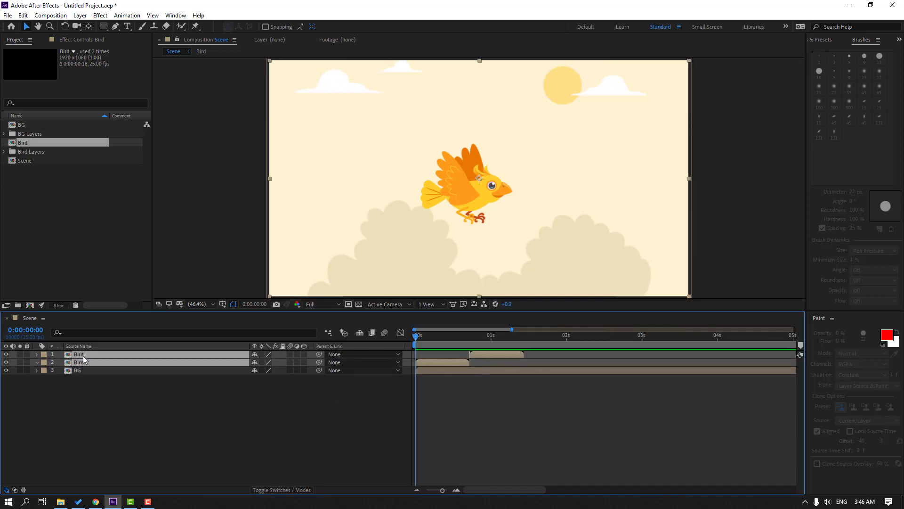
key(ctrl+d)
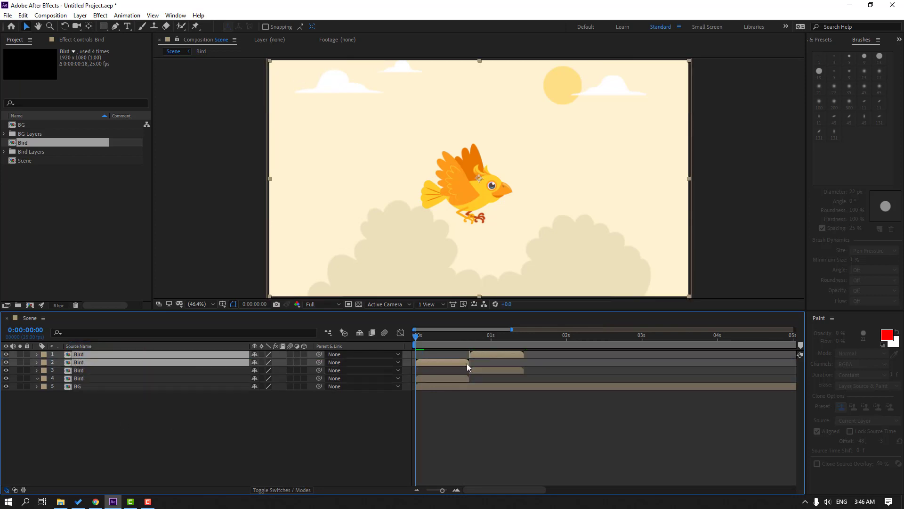
drag(423, 362, 530, 363)
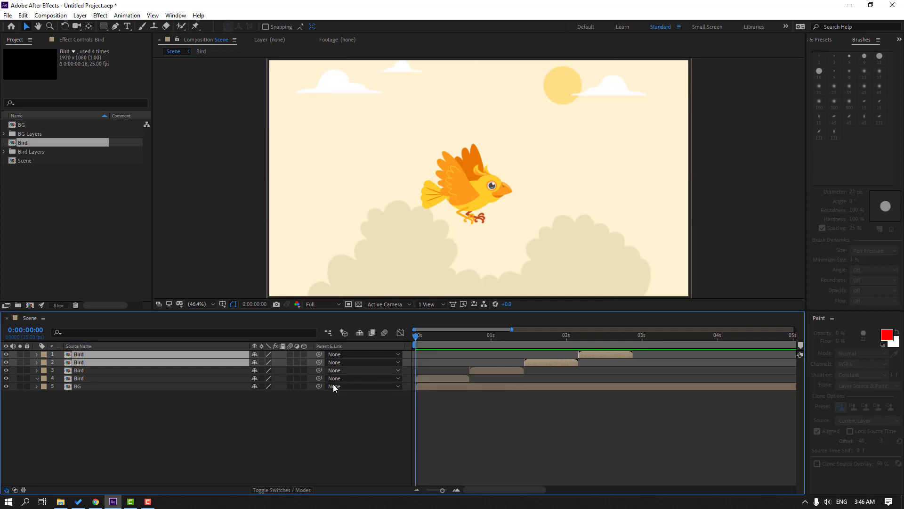
Step: Duplicate the four Bird layers, move the copies to the top, and slide them later
click(81, 379)
shift+click(83, 355)
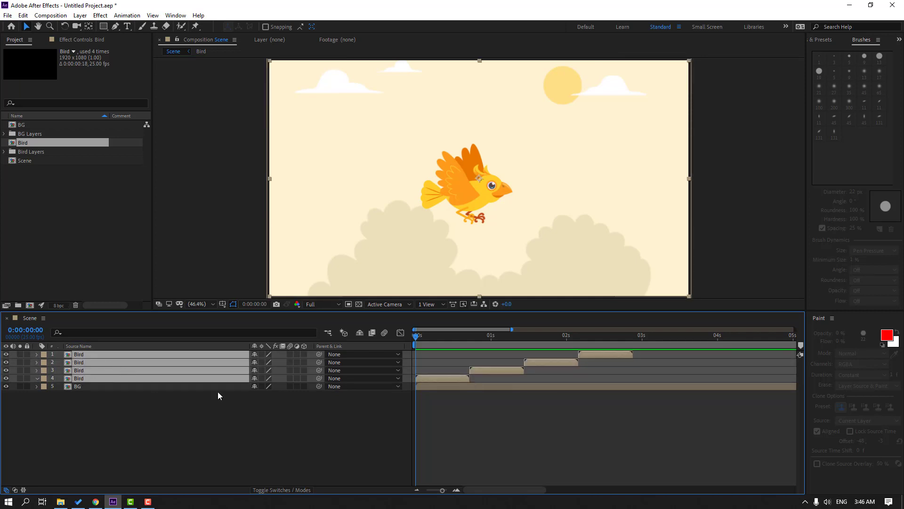
key(ctrl+d)
drag(79, 371, 77, 349)
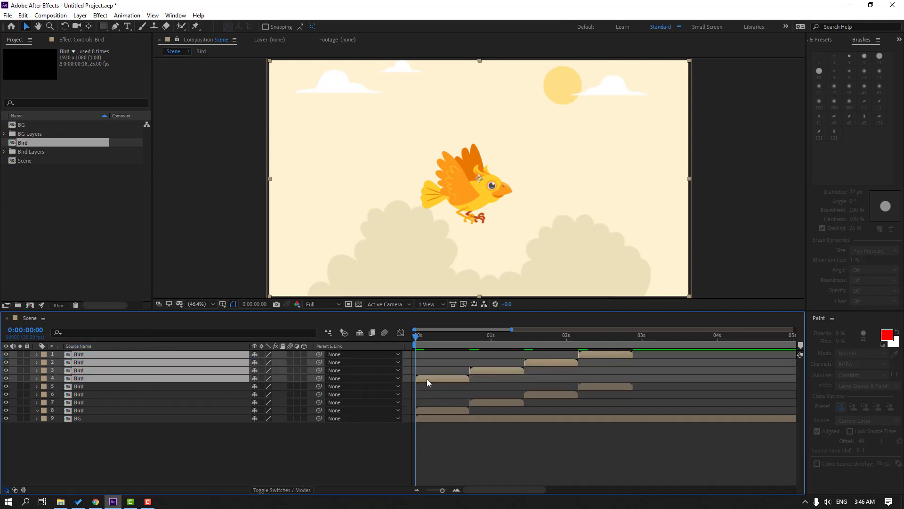
drag(428, 379, 644, 383)
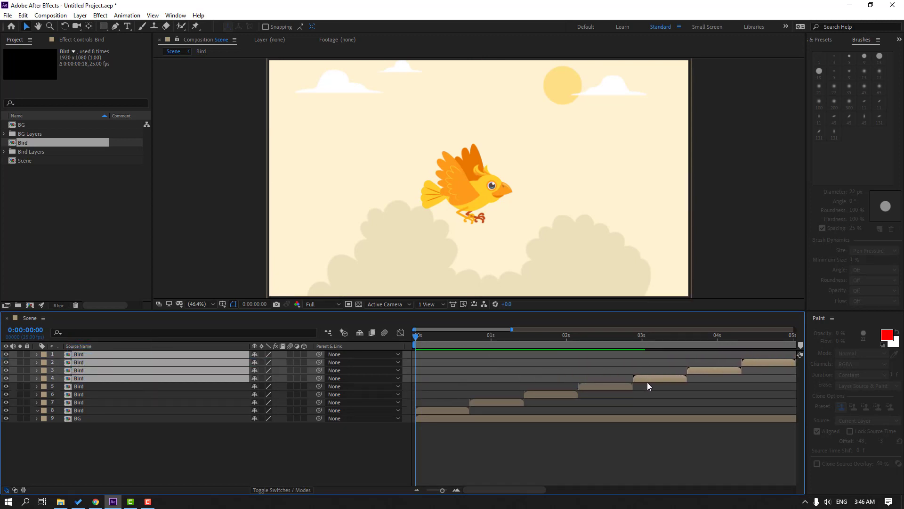
key(minus)
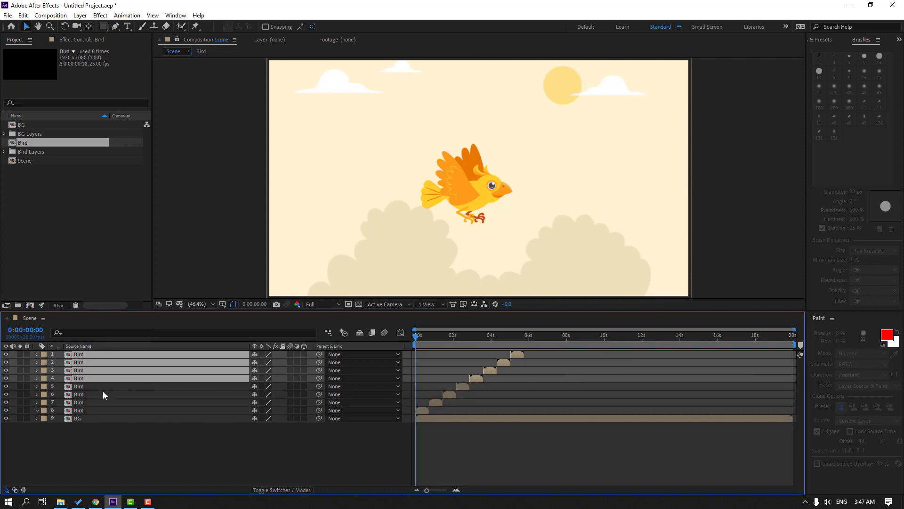
Step: Duplicate the four Bird layers again, stagger them later, and end the work area near 8.7 s
key(ctrl+d)
drag(79, 375, 83, 360)
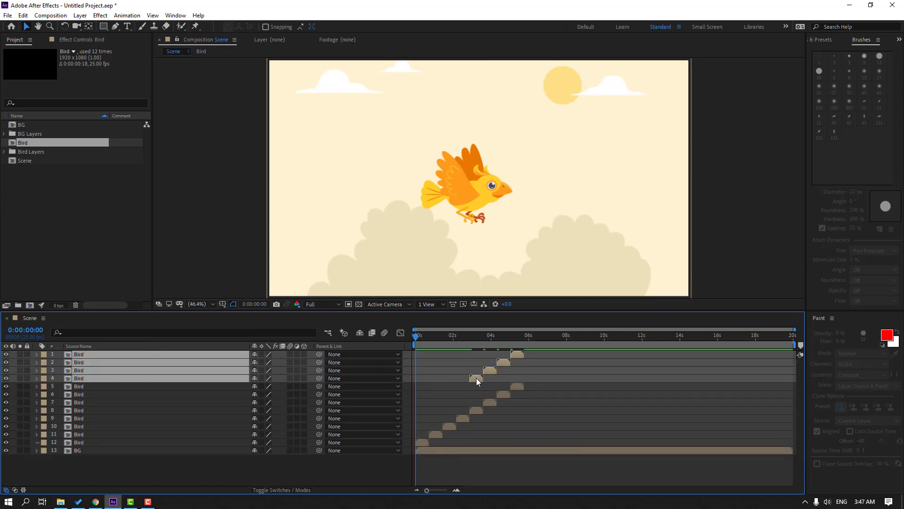
drag(476, 378, 533, 380)
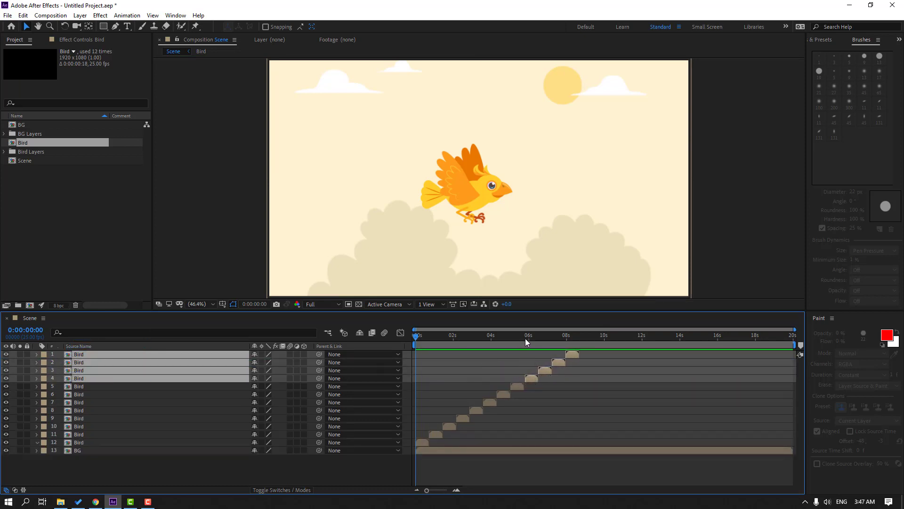
click(526, 341)
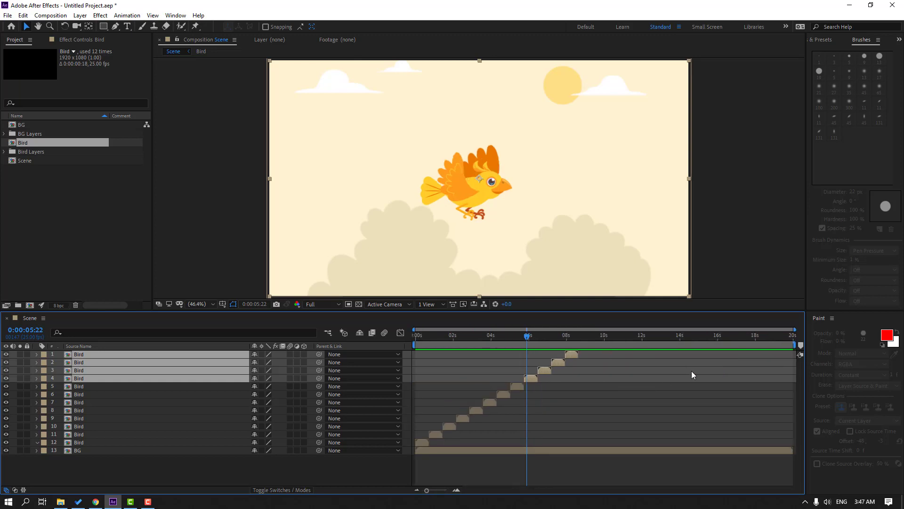
drag(795, 345, 582, 346)
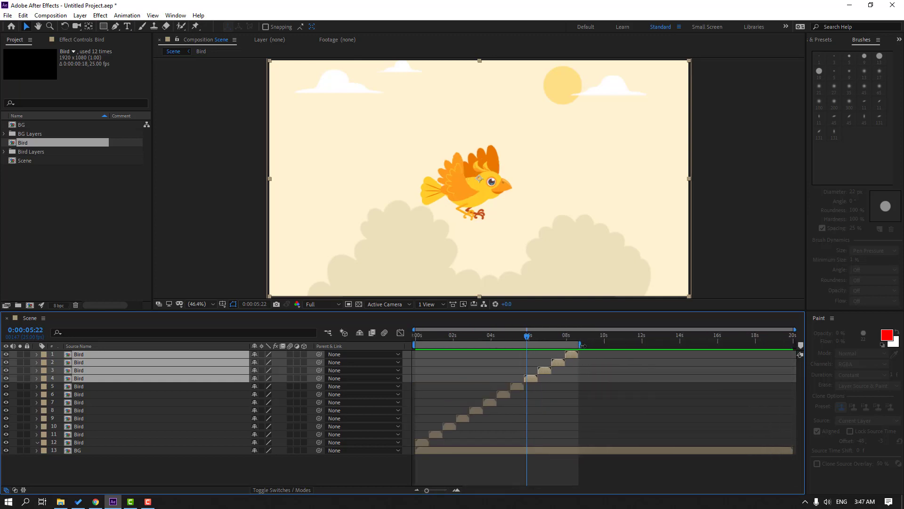
Step: Trim the Scene composition to its work area of about 8 seconds
click(578, 338)
key(=)
key(=)
key(=)
key(=)
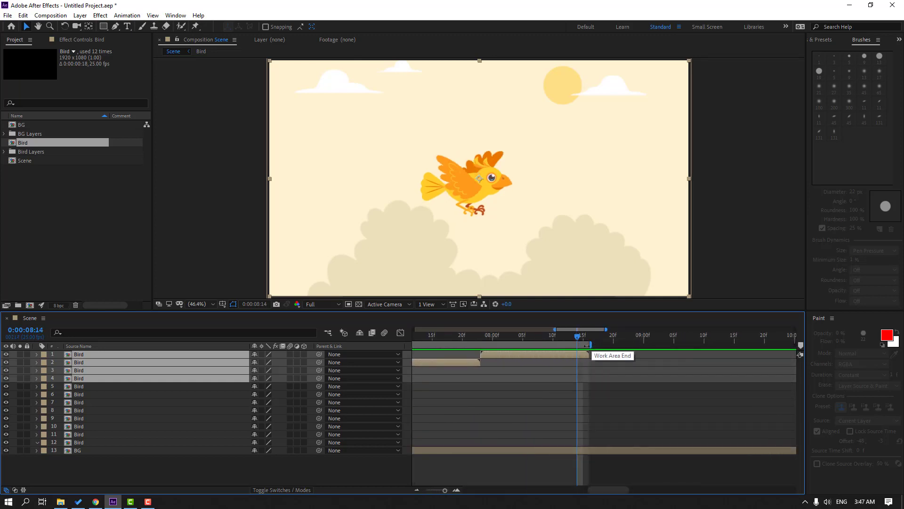
key(-)
key(-)
key(-)
key(-)
right_click(463, 345)
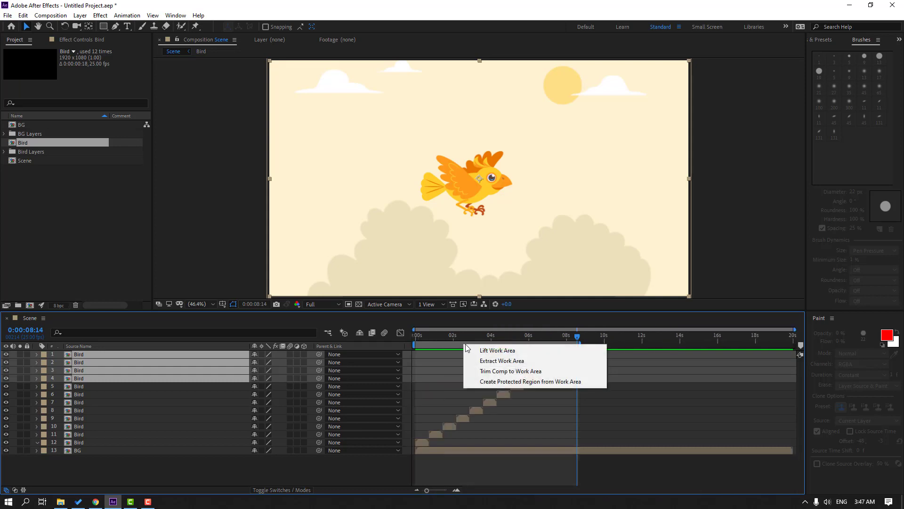
click(530, 372)
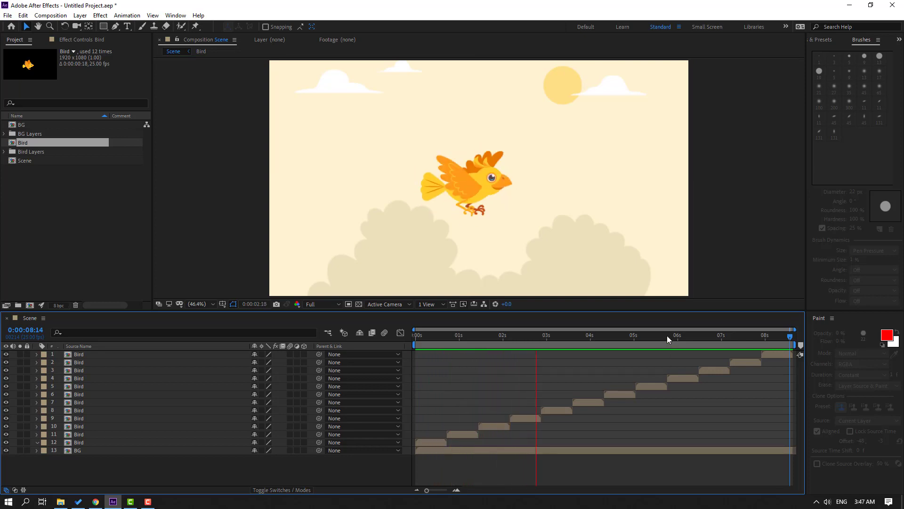
key(Home)
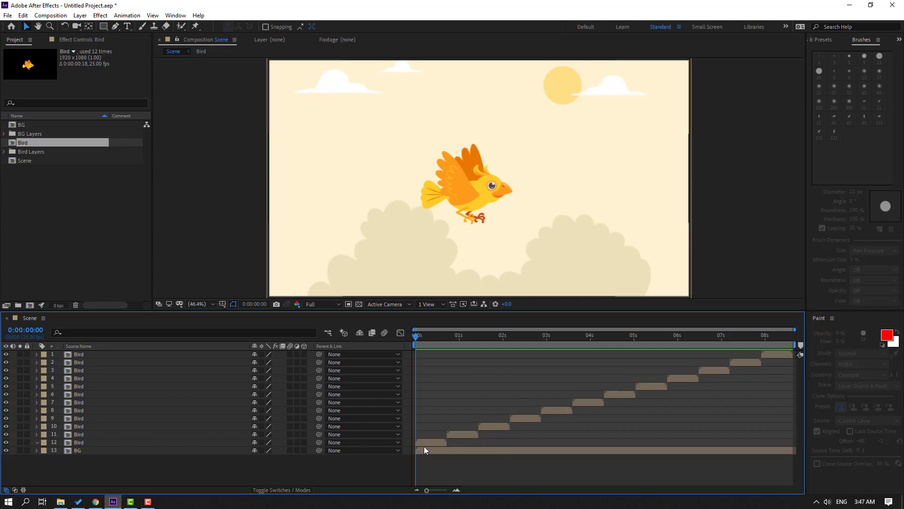
Step: Pre-compose all twelve Bird layers into a composition named BIRD
click(82, 443)
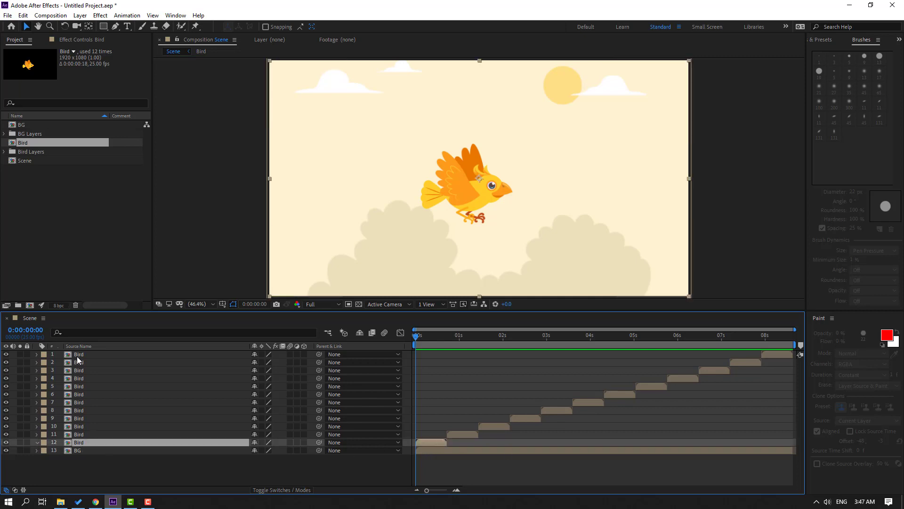
shift+click(78, 358)
right_click(72, 399)
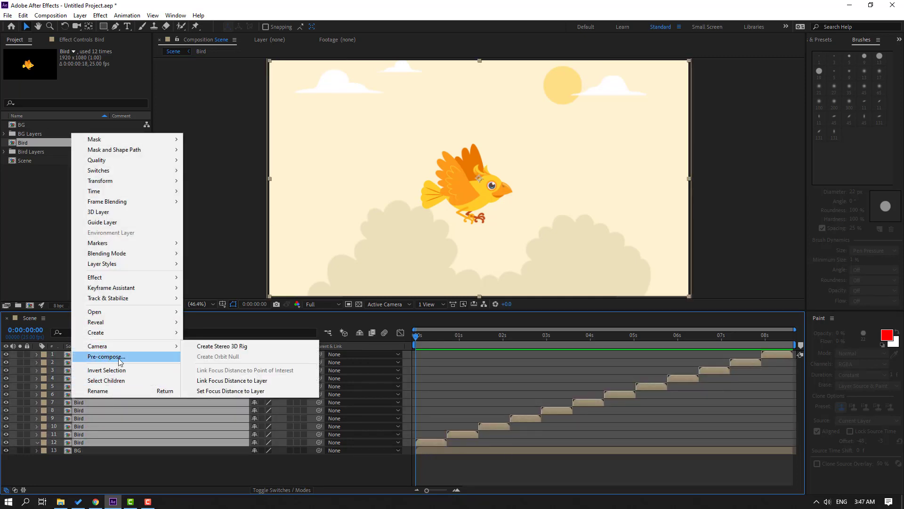
click(106, 356)
text(BIRD)
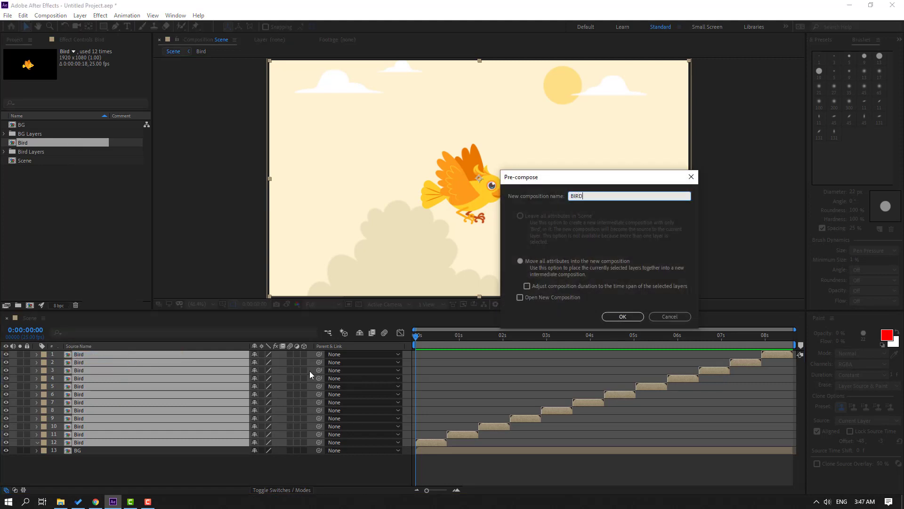
click(622, 317)
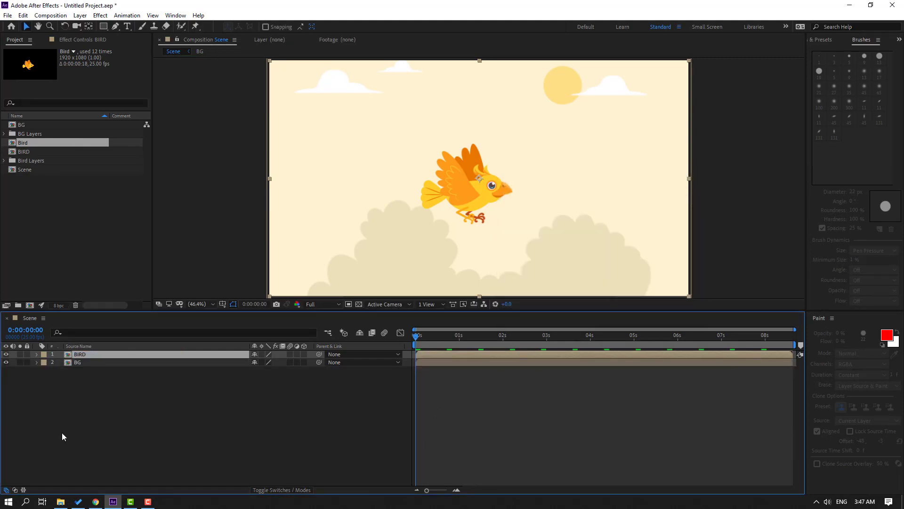
Step: Open the BG composition and shift the BG_Objects ground clouds slightly left
double_click(80, 363)
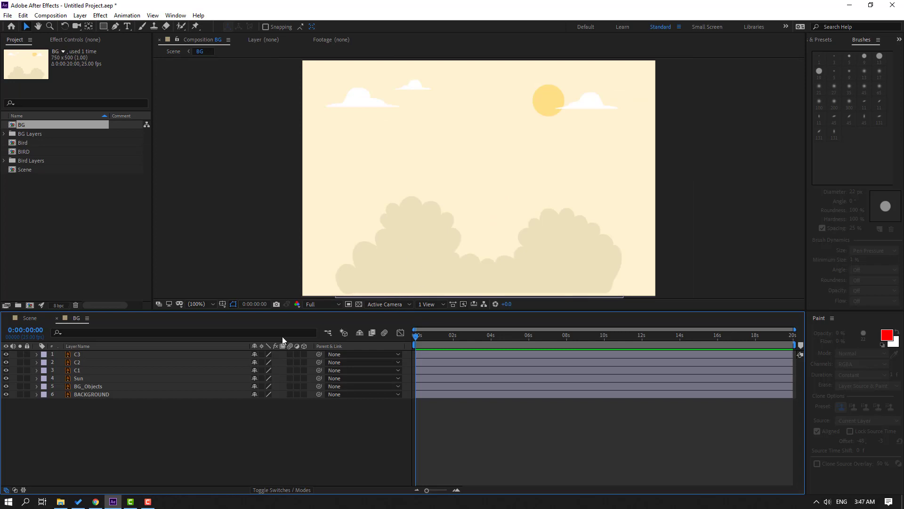
click(401, 282)
drag(385, 282, 358, 289)
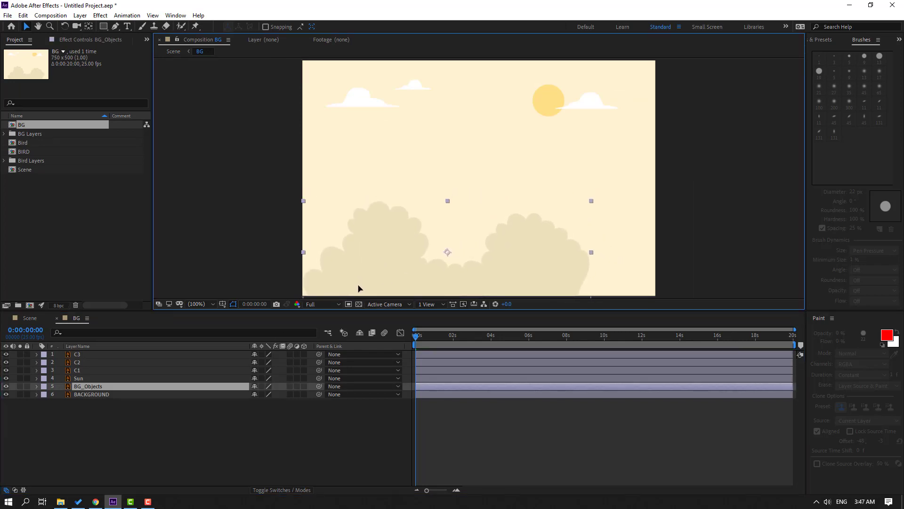
Step: Duplicate BG_Objects and move the copy far right to X 1376.6
click(53, 318)
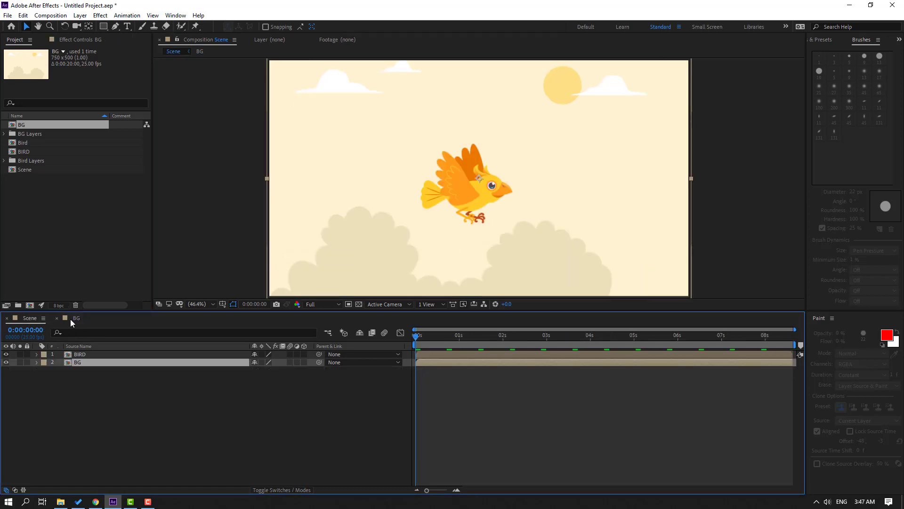
click(70, 319)
click(88, 387)
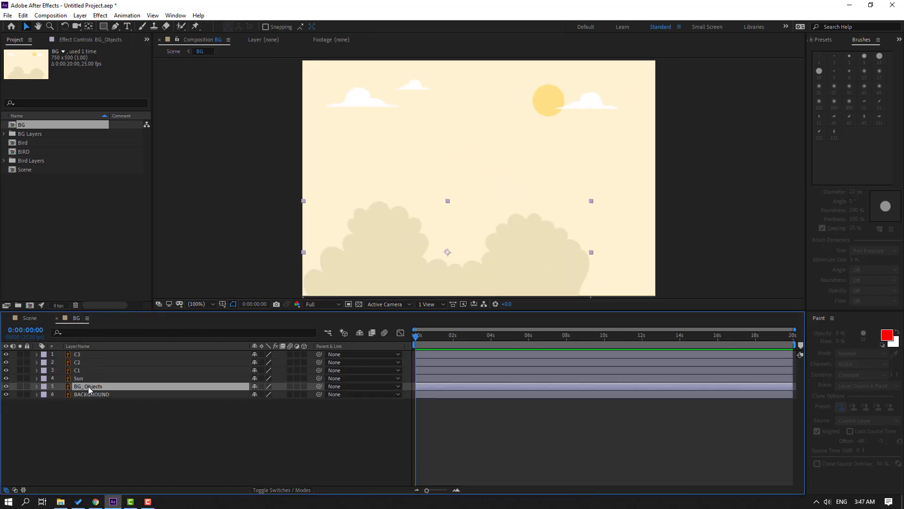
key(ctrl+d)
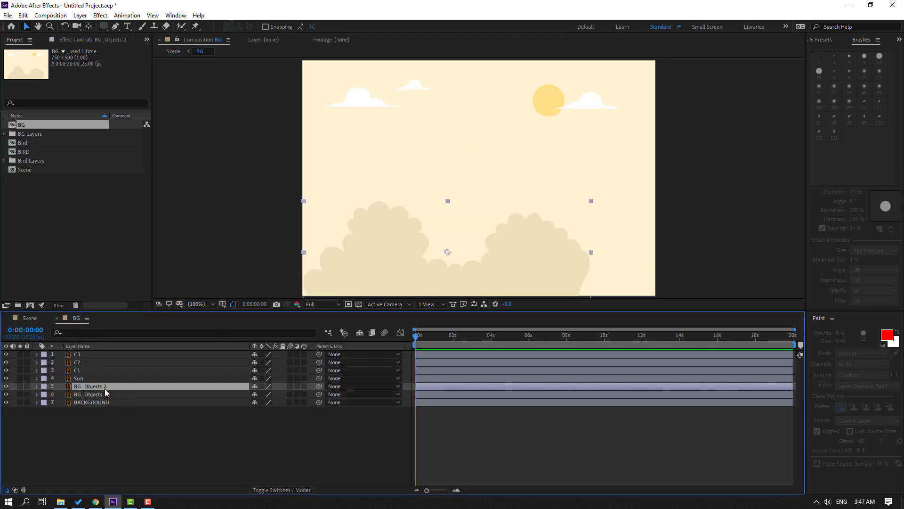
key(p)
drag(259, 394, 80, 405)
Step: Parent BG_Objects 2 to BG_Objects and add a Position keyframe on BG_Objects at 0s
click(309, 387)
click(82, 403)
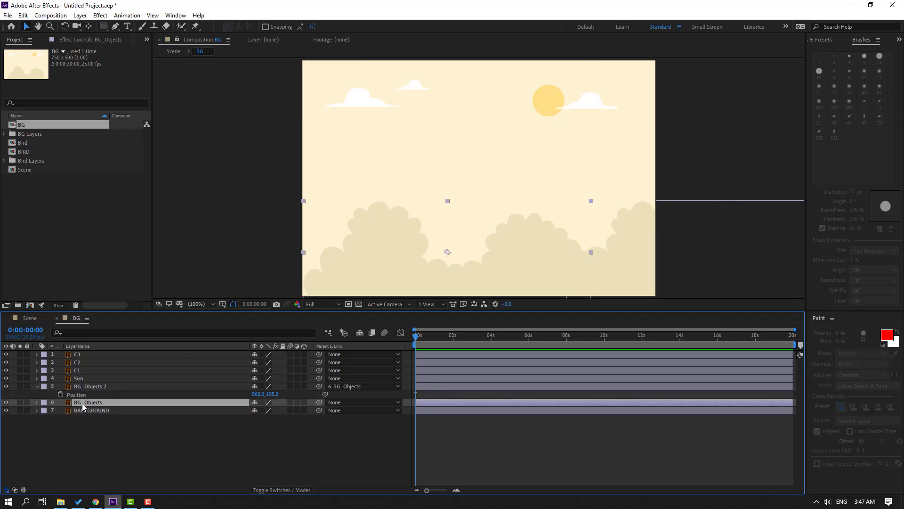
key(p)
click(60, 410)
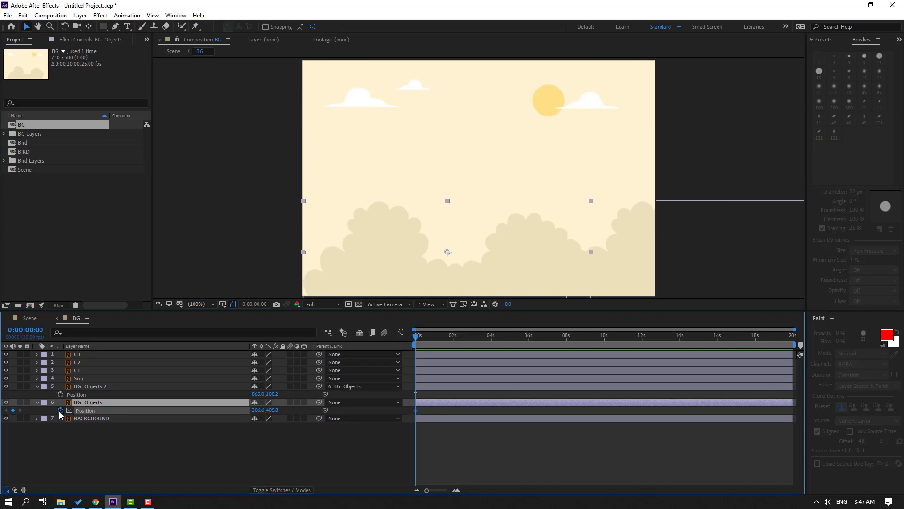
click(29, 319)
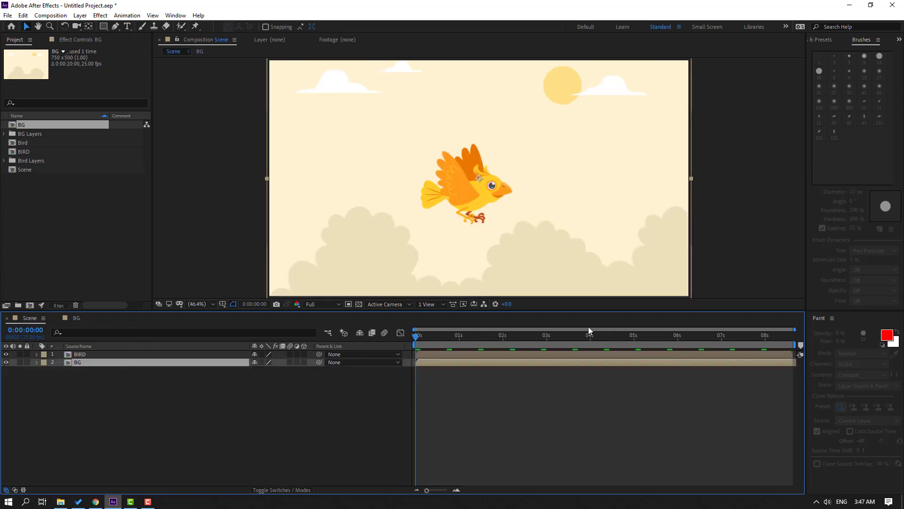
Step: Trim BG to 0:00:08:16 and key BG_Objects Position to -2129.4, 405.8 at the end
drag(523, 344, 815, 343)
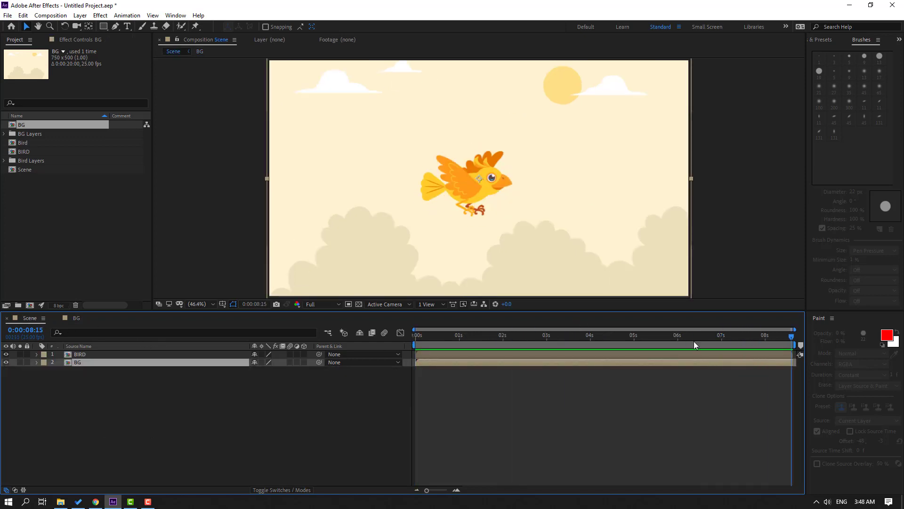
click(75, 319)
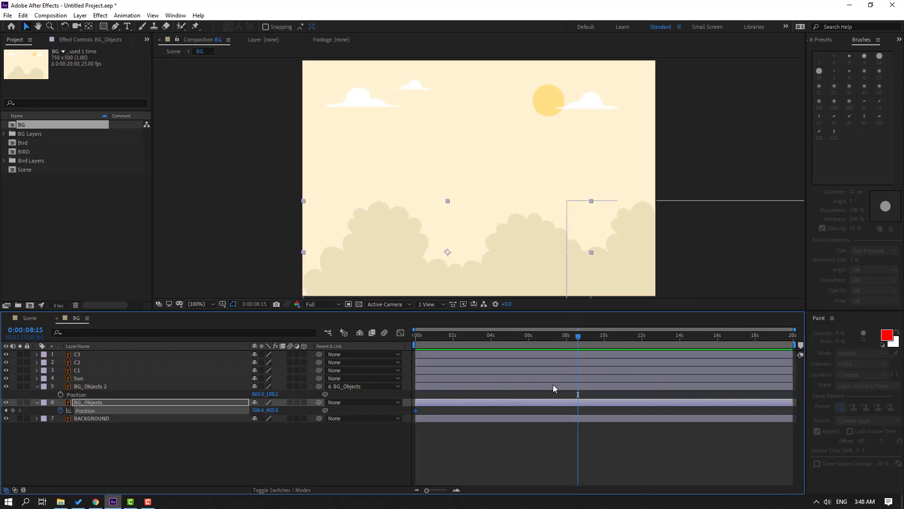
key(n)
right_click(566, 346)
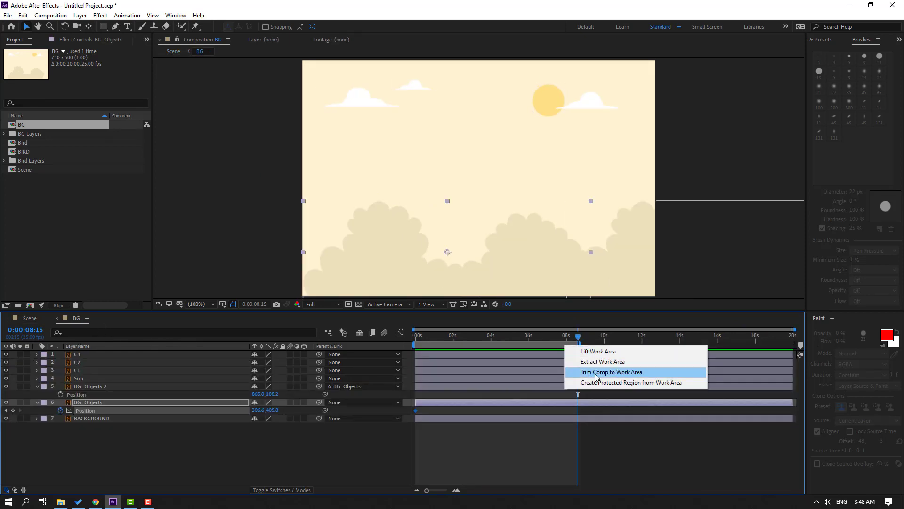
click(596, 372)
key(comma)
key(comma)
key(comma)
key(comma)
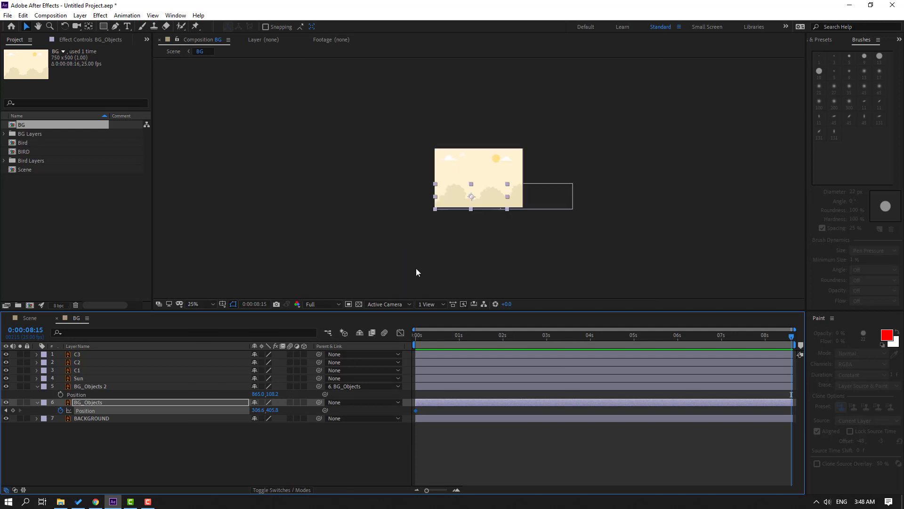
drag(249, 410, 151, 419)
Step: Preview the scrolling clouds, go to about 3 seconds and select BG_Objects 2 at 100% zoom
key(space)
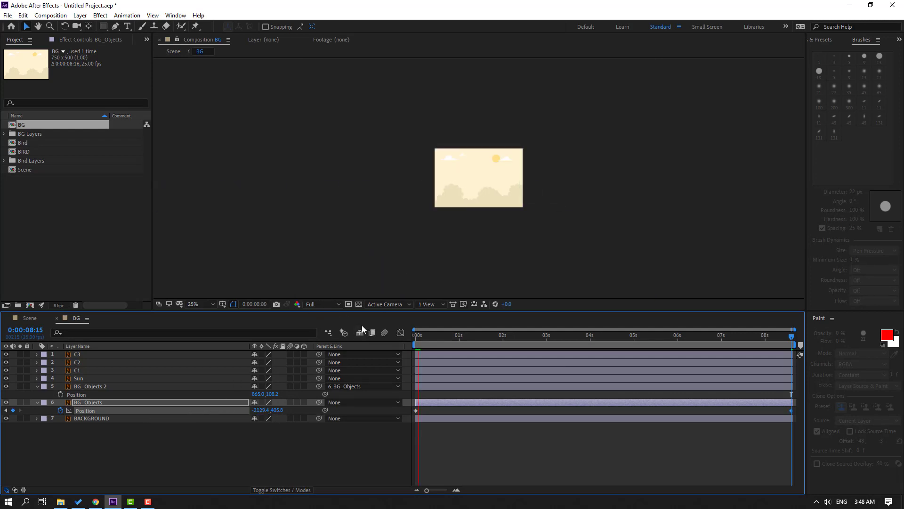
drag(427, 338, 550, 344)
click(193, 442)
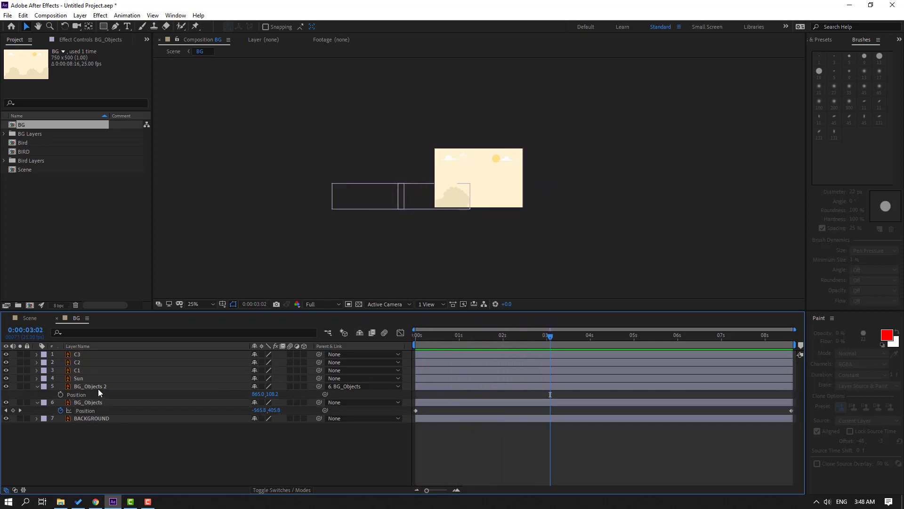
click(94, 387)
key(period)
key(period)
key(period)
key(period)
Step: Duplicate BG_Objects 2 into BG_Objects 3 and nudge it right beside the clouds
key(ctrl+d)
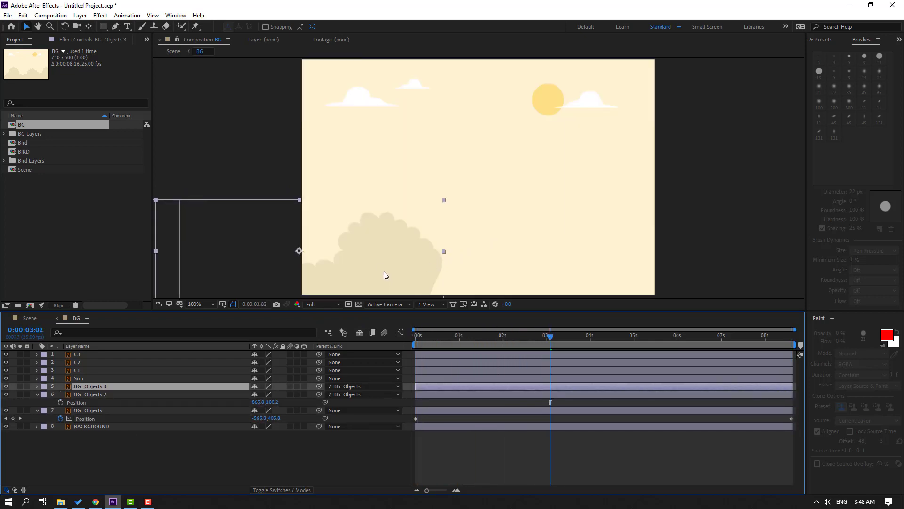
drag(383, 271, 393, 223)
key(shift+Right)
key(Return)
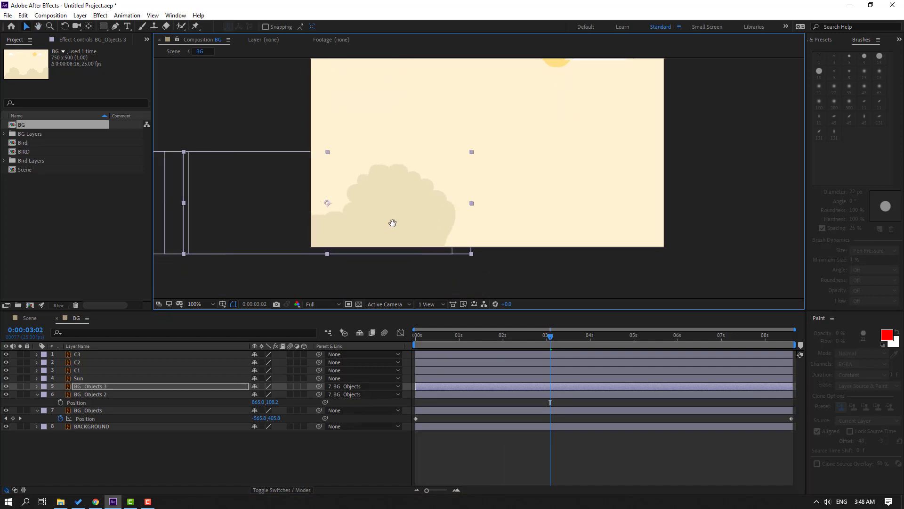
key(shift+Right)
key(shift+Right)
key(shift+Right)
key(shift+Right)
key(shift+Right)
key(shift+Right)
key(shift+Right)
key(shift+Right)
key(shift+Right)
key(shift+Right)
key(shift+Right)
key(shift+Right)
key(shift+Right)
key(shift+Right)
key(shift+Right)
key(shift+Right)
key(shift+Right)
key(shift+Right)
key(shift+Right)
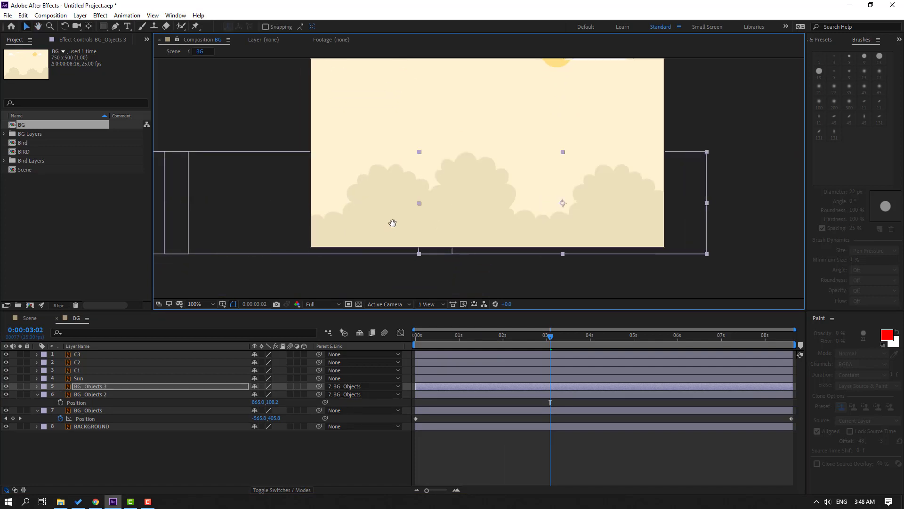
key(shift+Left)
key(shift+Left)
key(shift+Left)
key(shift+Left)
key(shift+Left)
key(shift+Left)
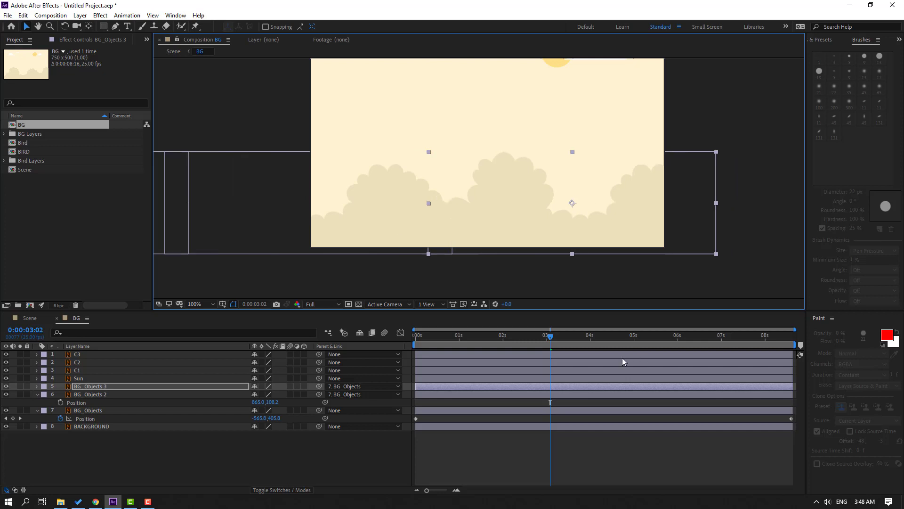
Step: Create copies BG_Objects 4, 5 and 6 at later times, each shifted right to extend the strip
drag(550, 336, 641, 338)
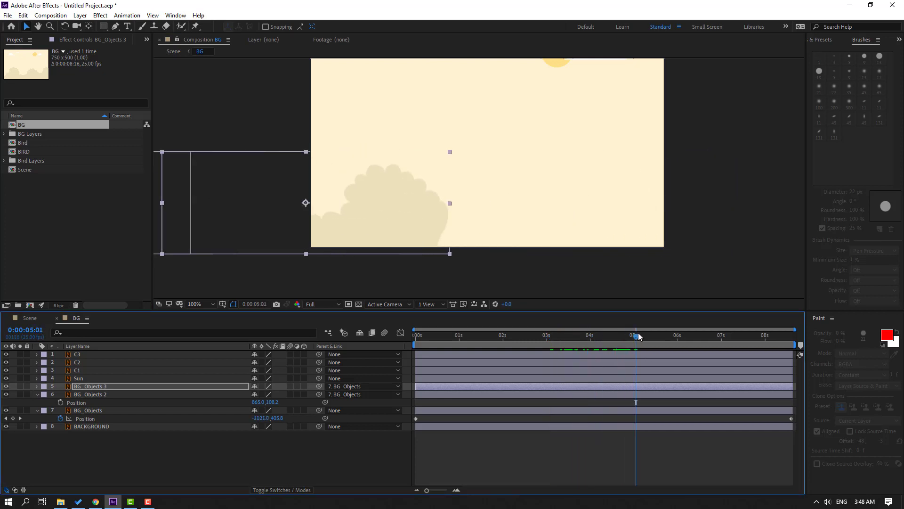
key(ctrl+d)
drag(365, 240, 521, 242)
drag(625, 343, 731, 337)
key(ctrl+d)
drag(193, 222, 471, 222)
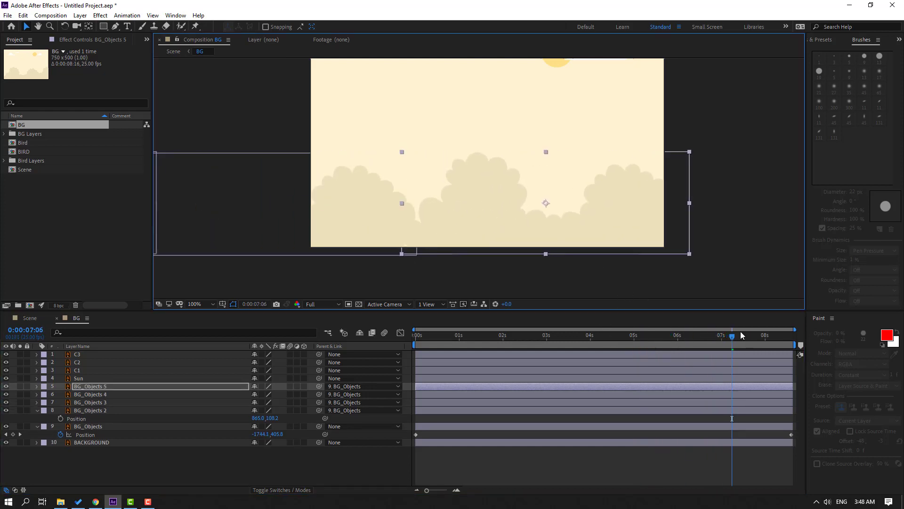
drag(732, 337, 799, 338)
key(ctrl+d)
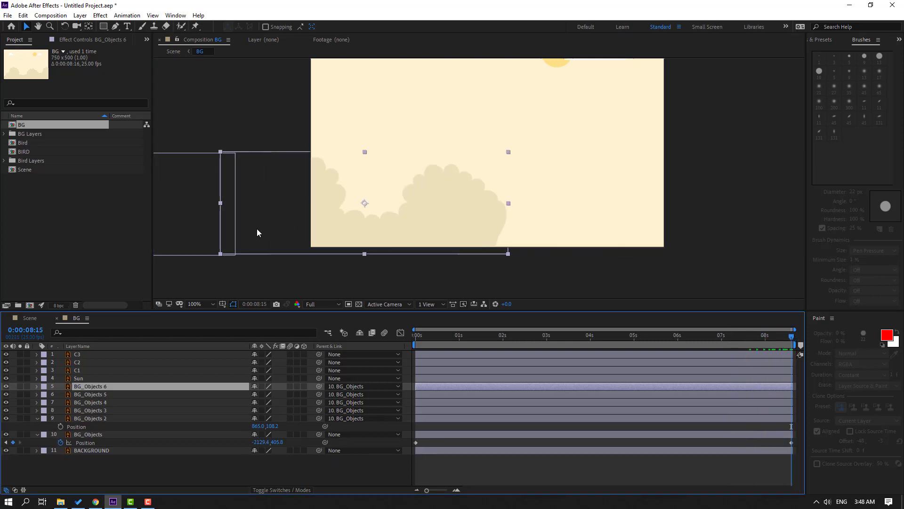
drag(256, 231, 545, 236)
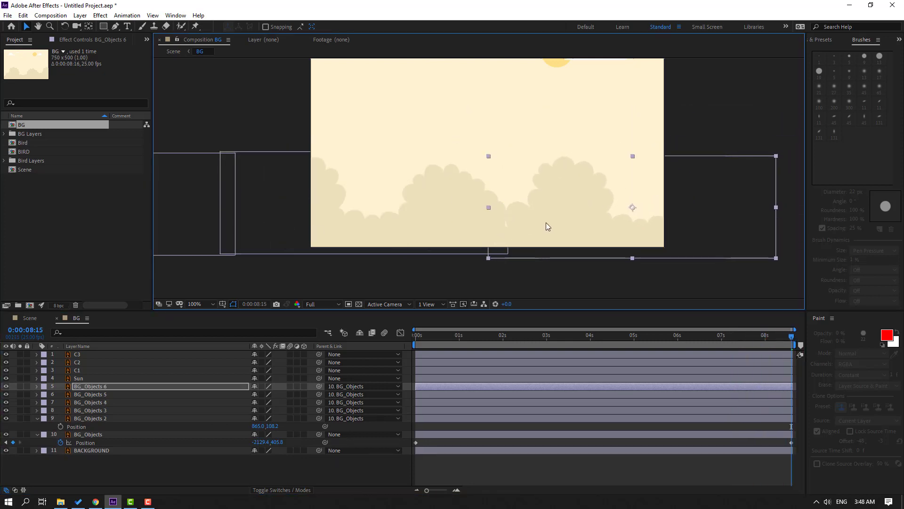
Step: Preview the tiled clouds in the Scene composition, then rewind and return to BG
key(space)
click(455, 338)
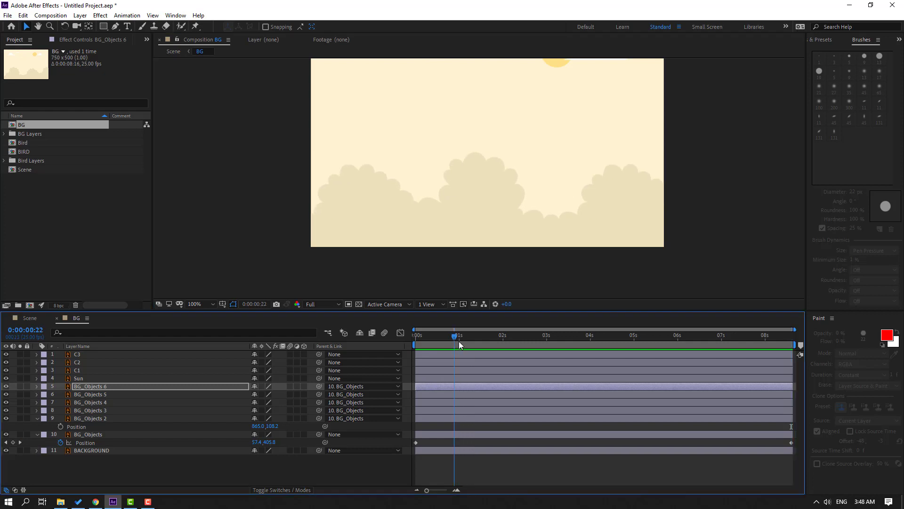
click(37, 320)
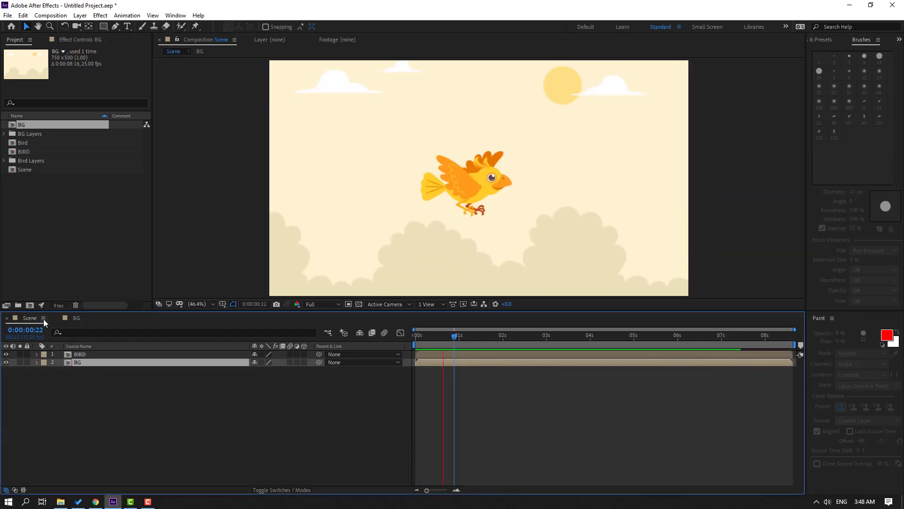
click(430, 343)
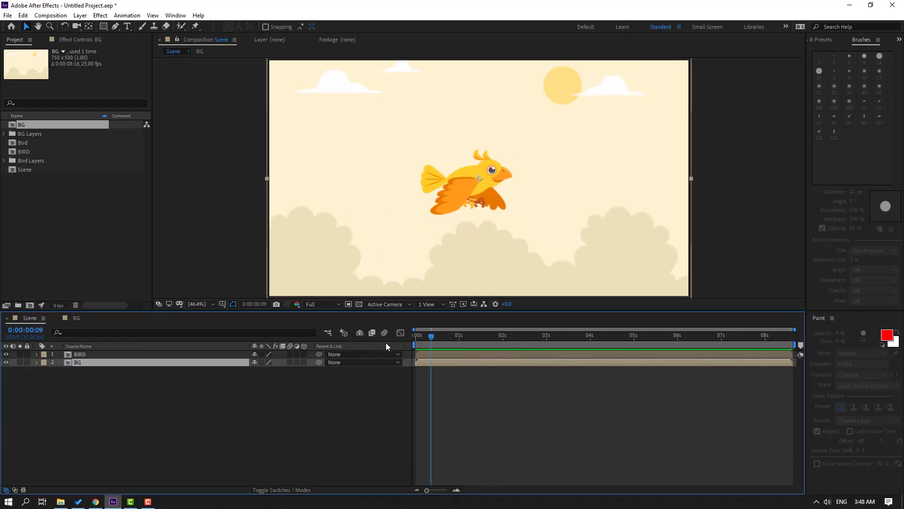
key(Home)
click(76, 319)
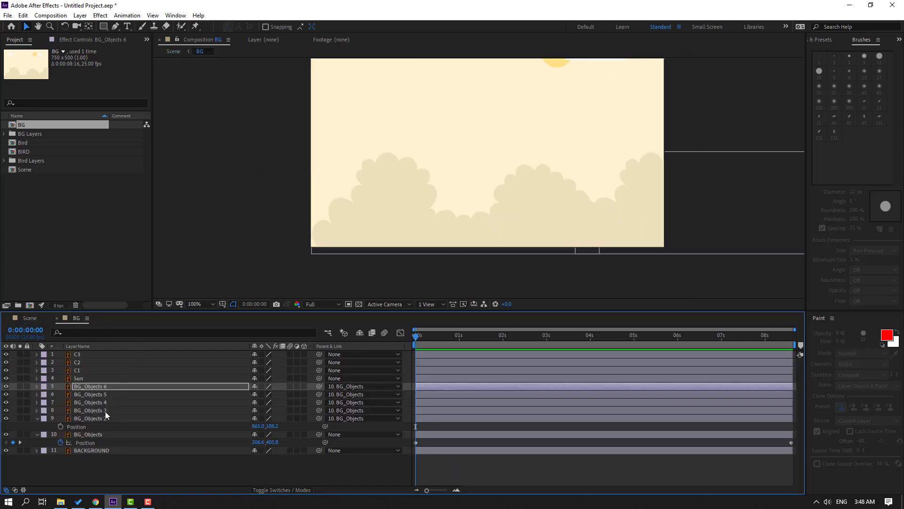
Step: Select sky clouds C1, C2 and C3 and set their starting Position keyframes at 0s
click(78, 369)
ctrl+click(77, 360)
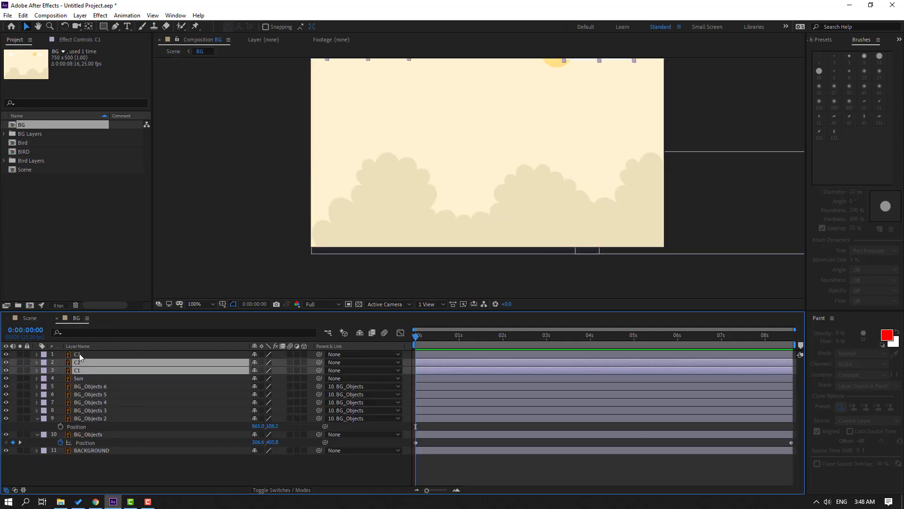
ctrl+click(79, 354)
click(202, 303)
click(208, 322)
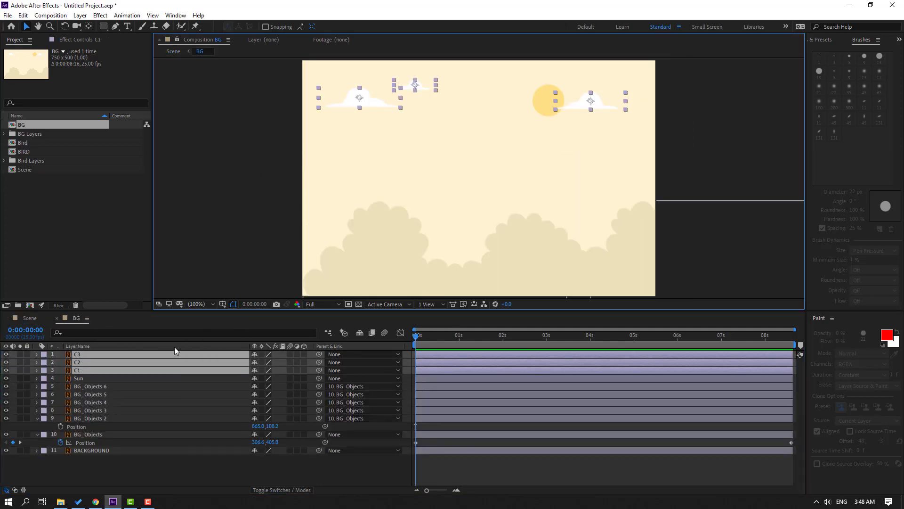
key(p)
click(60, 362)
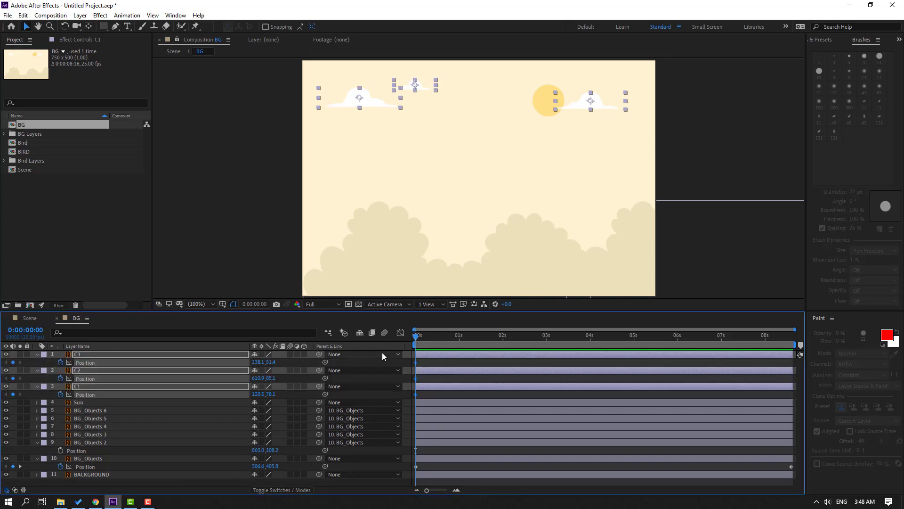
Step: At the final frame, shift the sky clouds' X positions, moving C3 to the right
drag(433, 342, 811, 342)
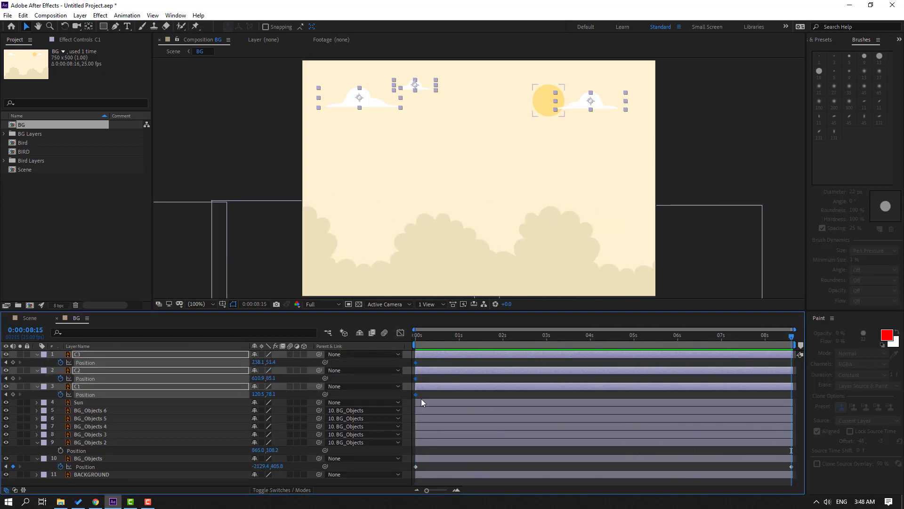
key(F2)
drag(259, 363, 199, 393)
click(347, 363)
click(342, 380)
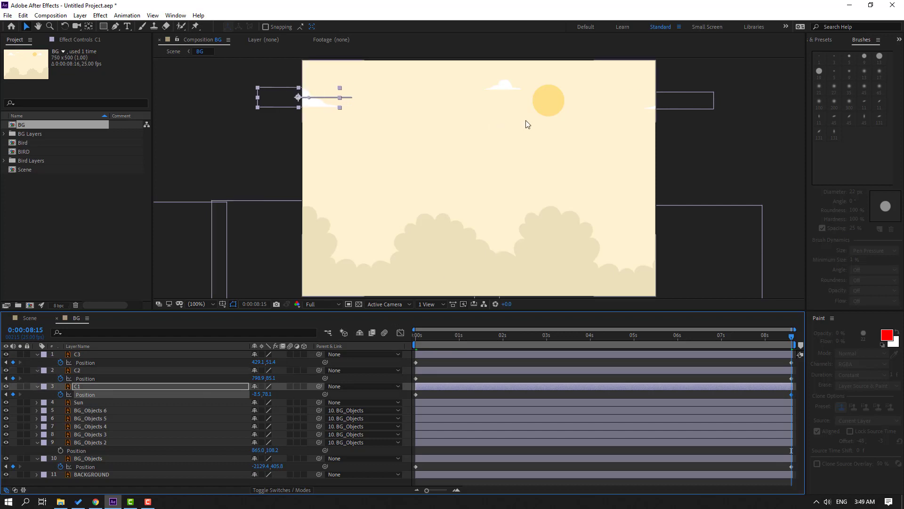
click(545, 104)
drag(451, 341, 366, 347)
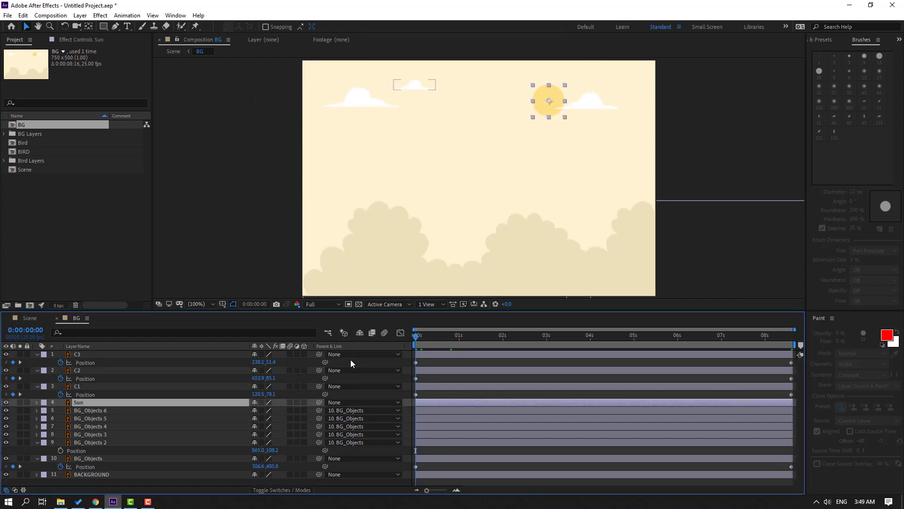
Step: Keyframe the Sun's Position to drift slightly right by 8:15, then preview the Scene composition
key(p)
click(60, 410)
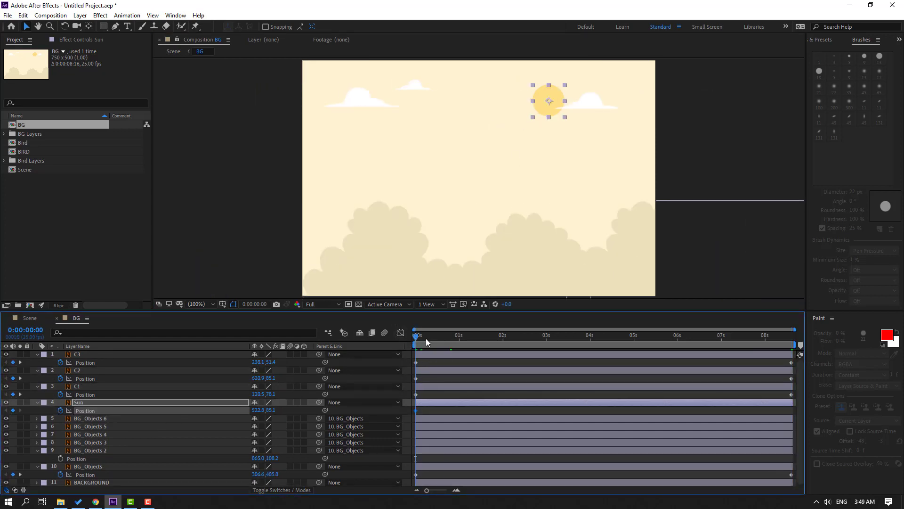
drag(425, 338, 819, 338)
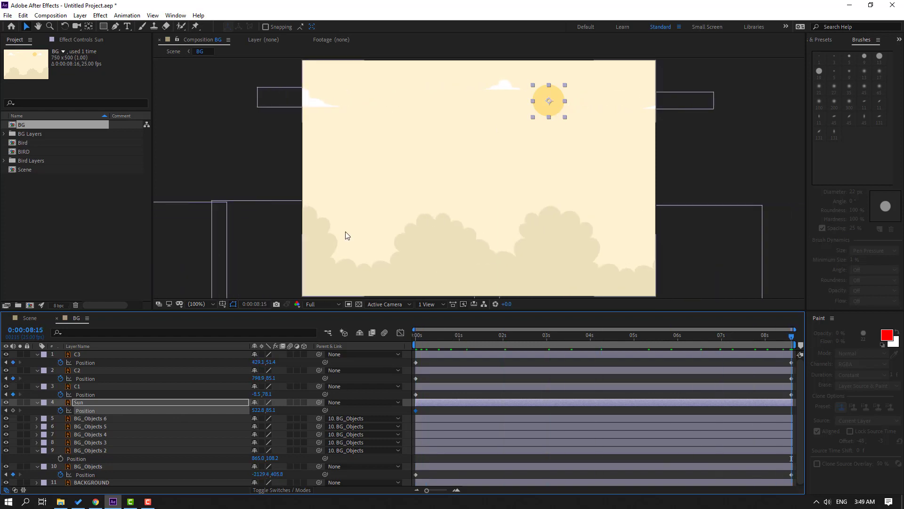
drag(261, 408, 288, 408)
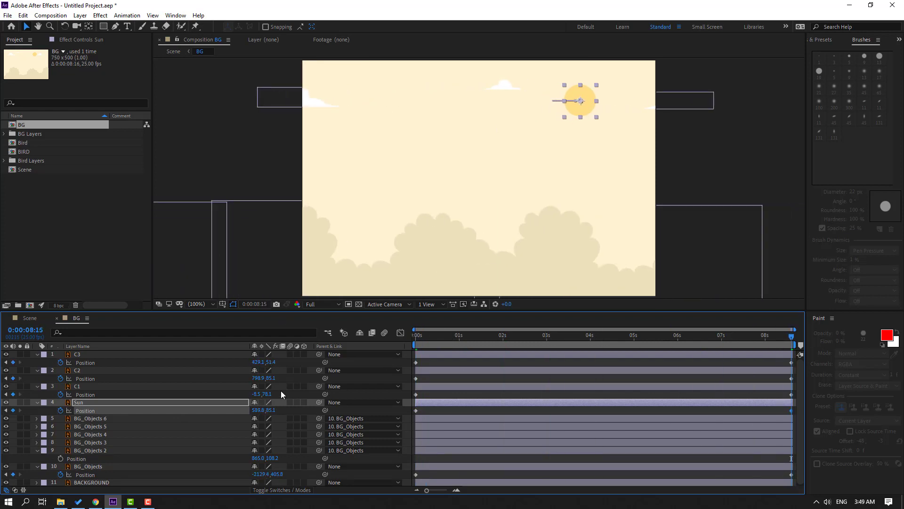
click(30, 318)
key(space)
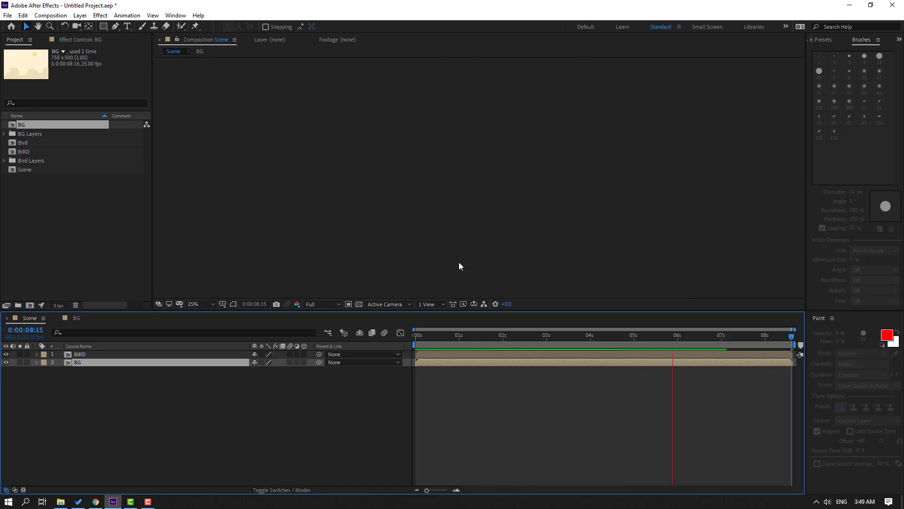
key(comma)
key(comma)
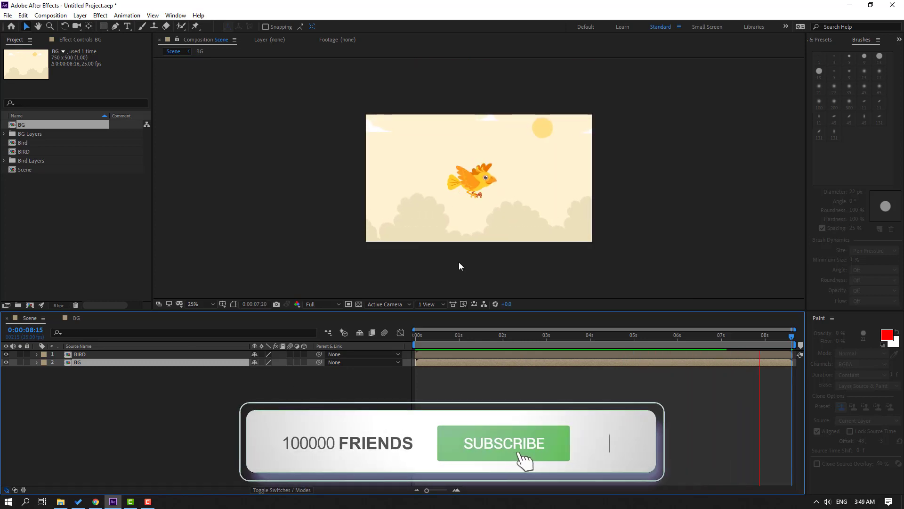